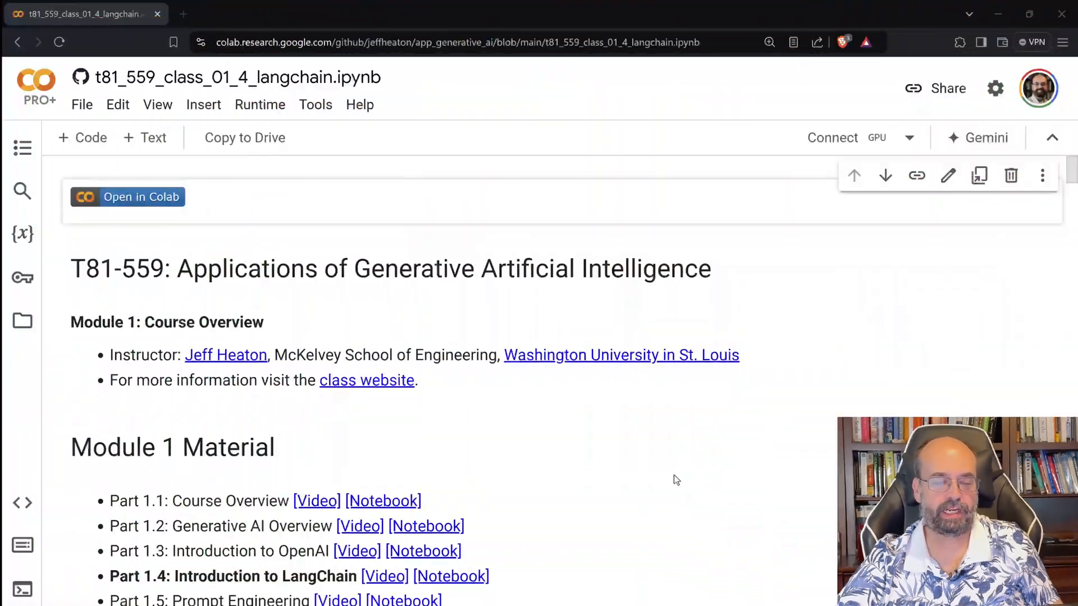
pyautogui.scroll(-3, 674, 475)
pyautogui.scroll(-2, 674, 475)
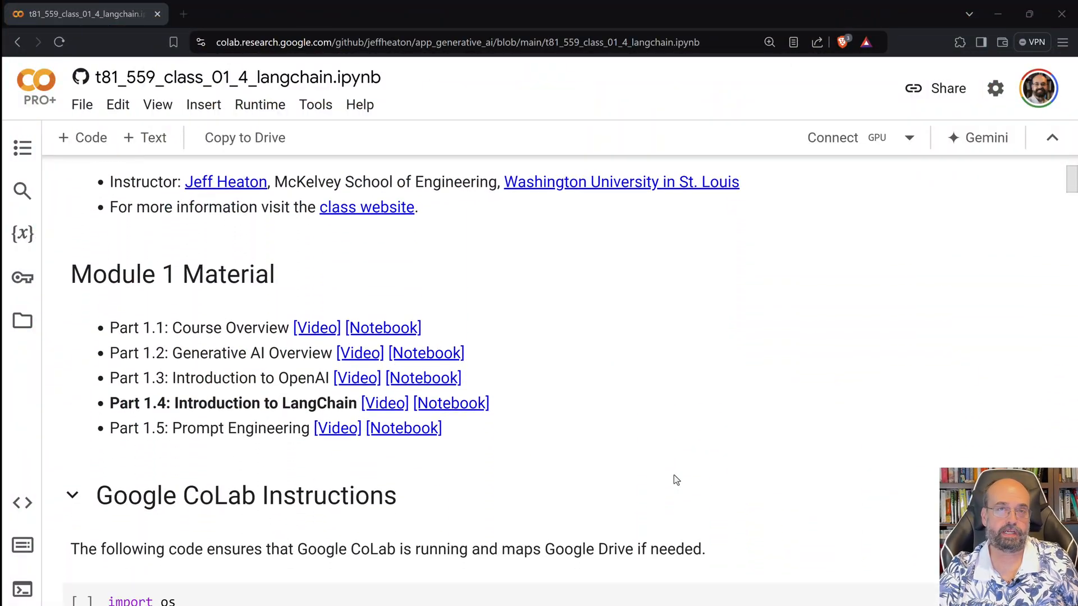
pyautogui.scroll(-3, 673, 475)
pyautogui.scroll(-2, 674, 475)
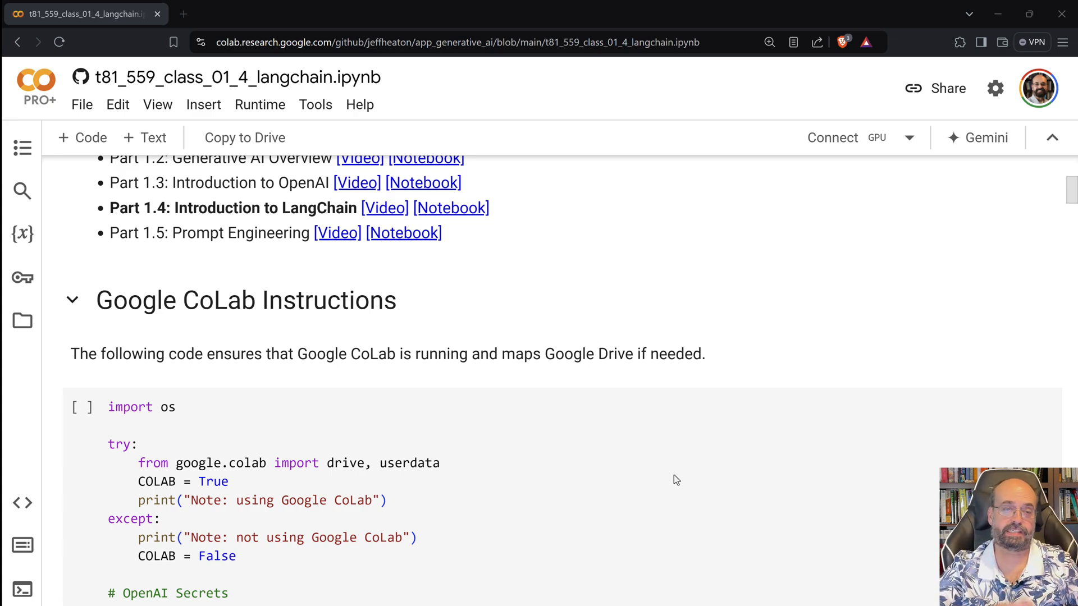
# Focus the setup cell and check the stored OPENAI_API_KEY secret in the Secrets panel
pyautogui.click(688, 489)
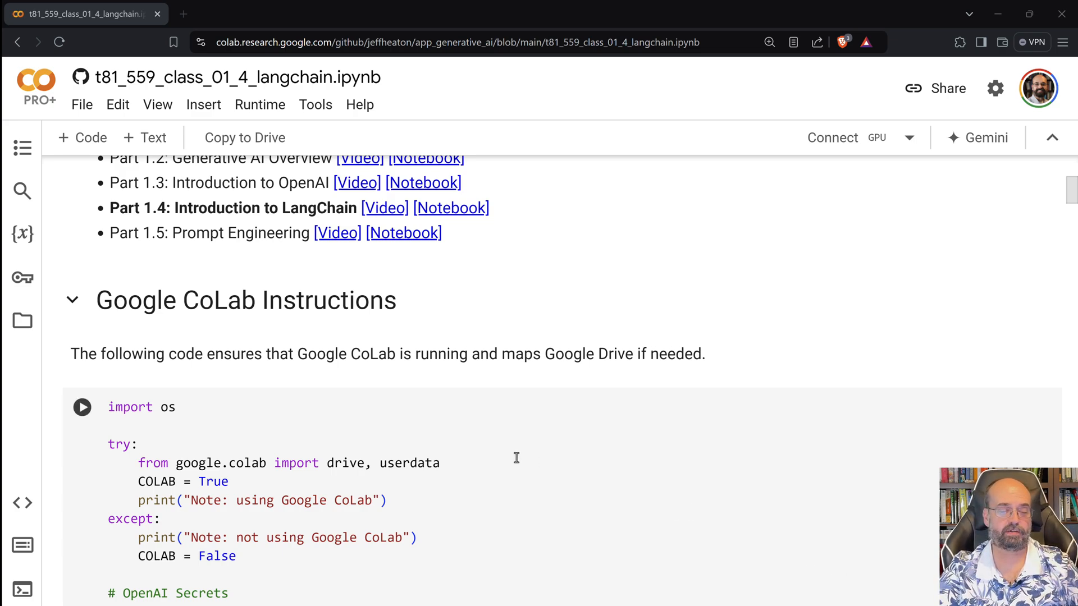
pyautogui.scroll(-1, 514, 459)
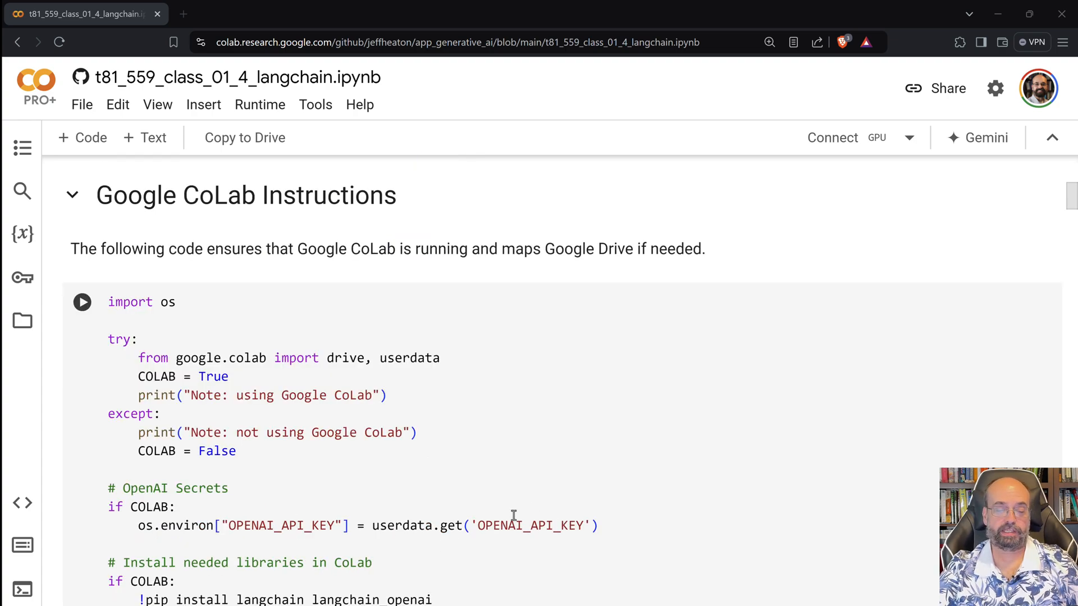
pyautogui.click(23, 280)
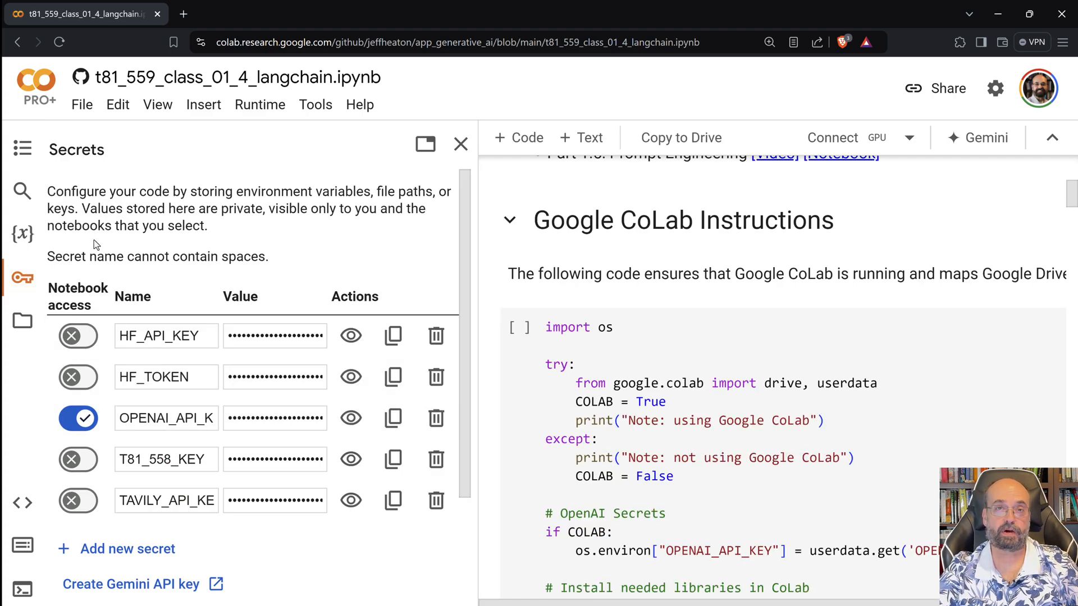
pyautogui.click(461, 144)
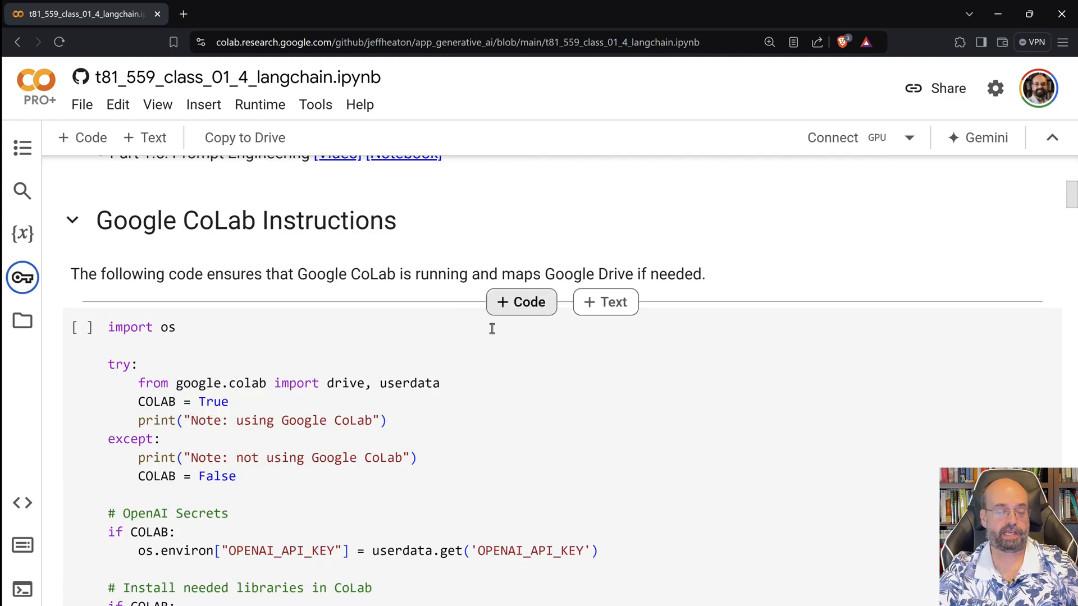
pyautogui.moveTo(594, 425)
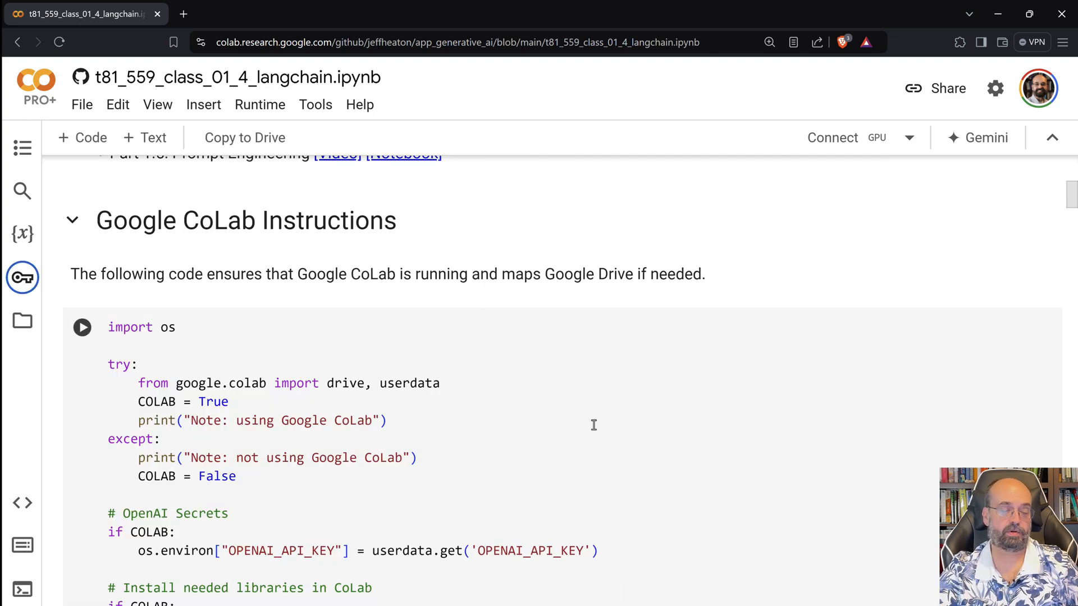
pyautogui.scroll(-1, 593, 425)
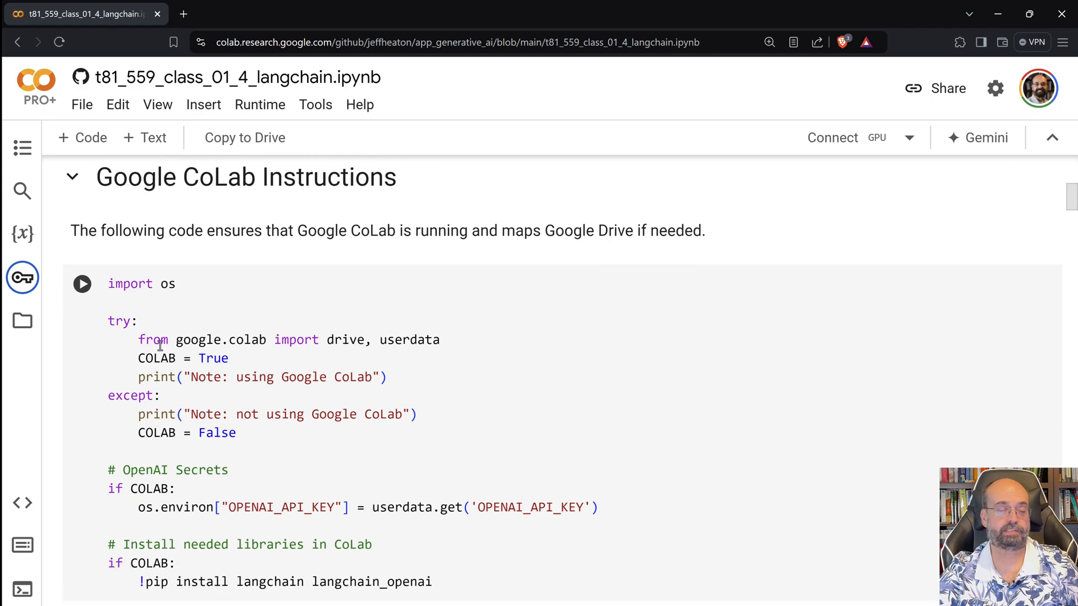
# Run the setup cell anyway despite the warning, installing langchain and langchain_openai
pyautogui.click(82, 284)
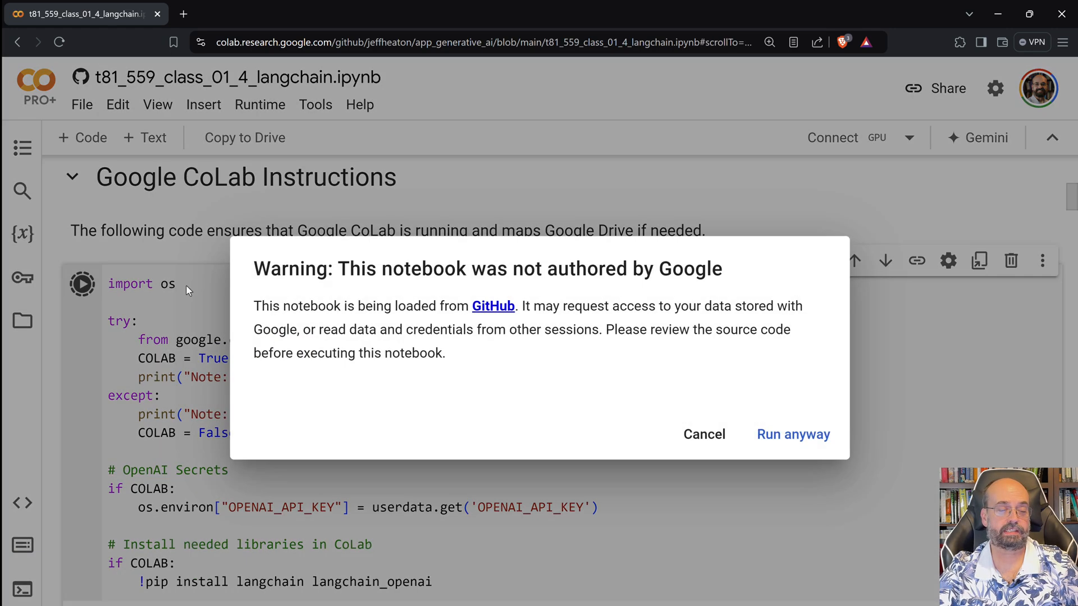
pyautogui.click(792, 435)
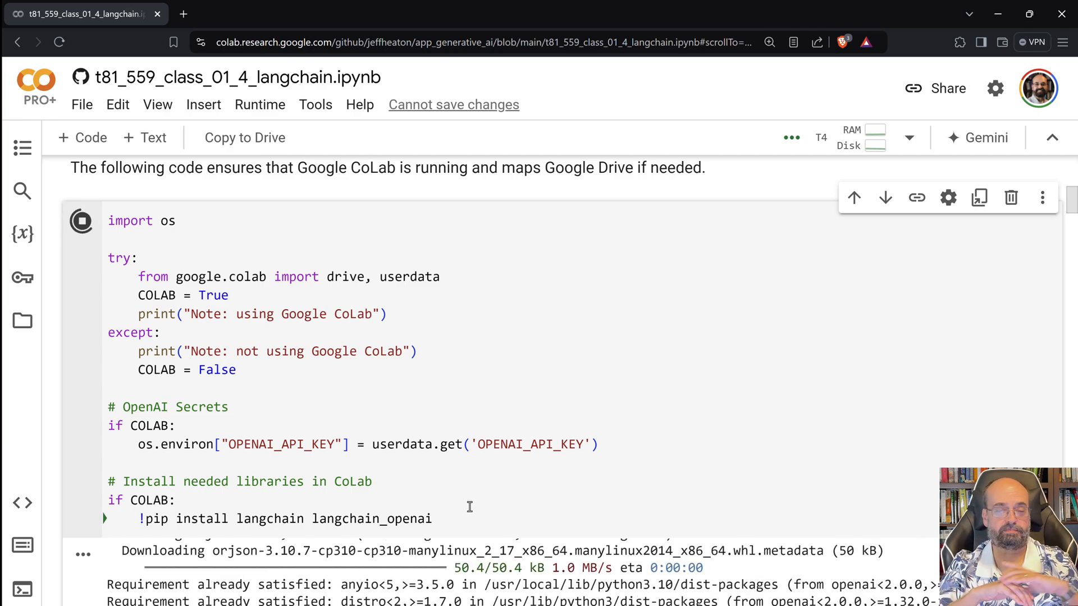
pyautogui.scroll(-2, 470, 506)
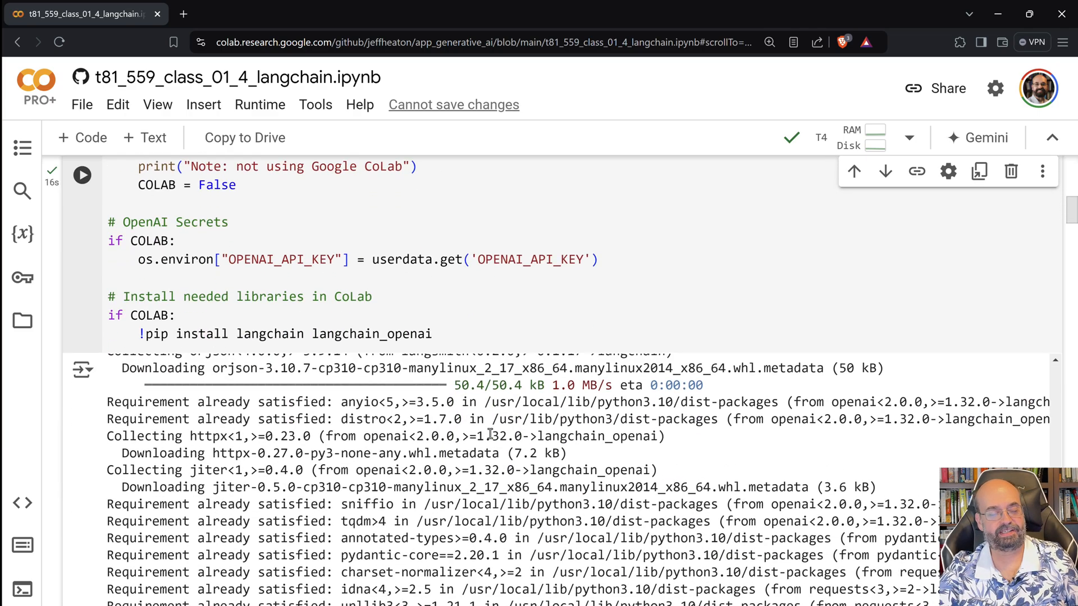
pyautogui.scroll(-5, 489, 434)
pyautogui.scroll(-5, 489, 434)
pyautogui.scroll(-1, 489, 433)
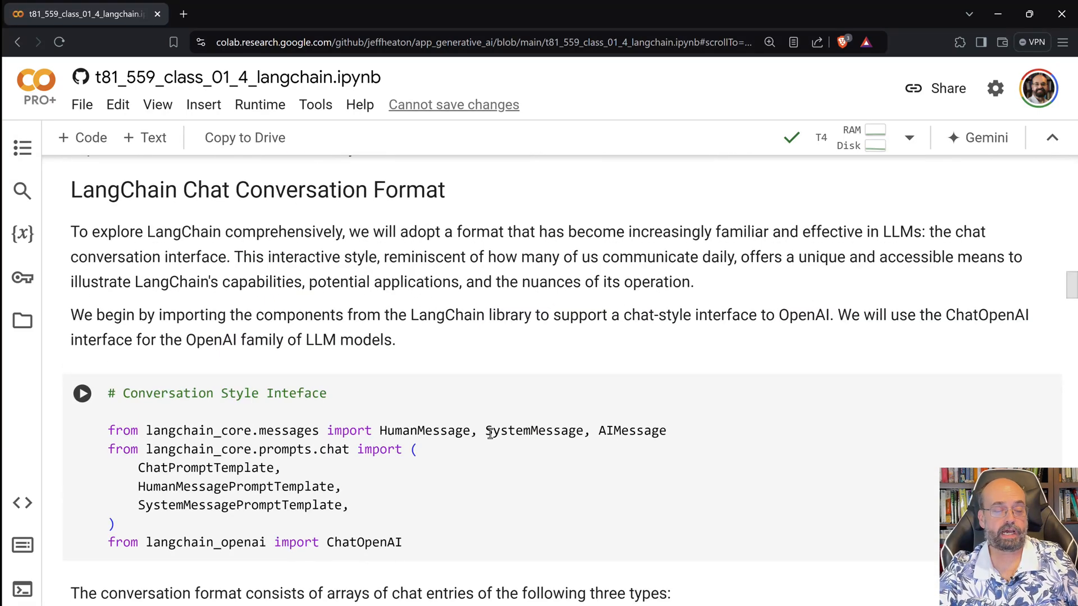
pyautogui.scroll(1, 489, 432)
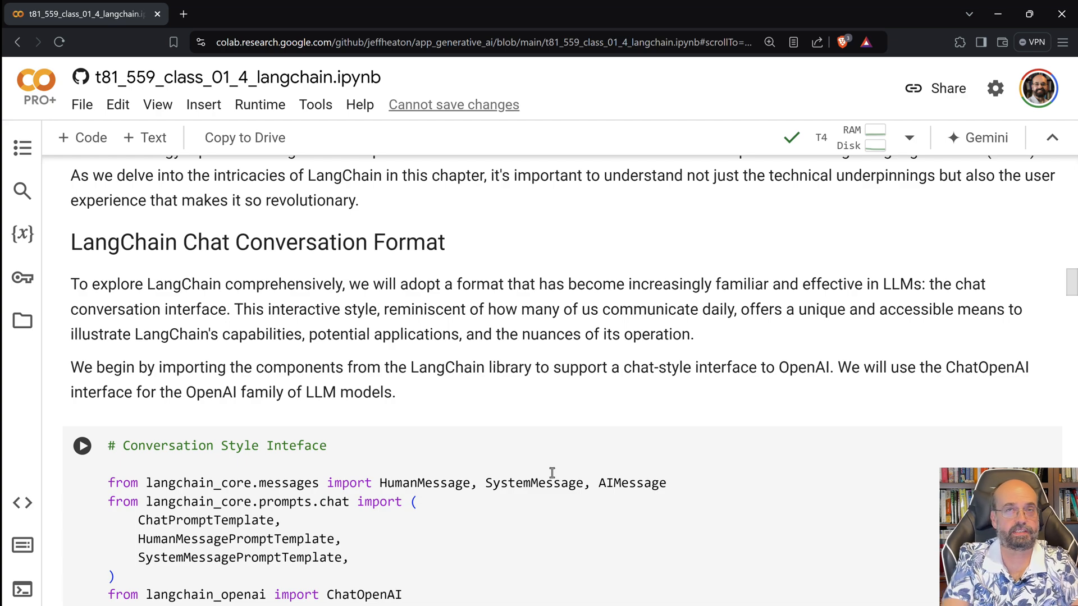
pyautogui.scroll(-3, 552, 473)
pyautogui.scroll(-3, 551, 473)
pyautogui.scroll(-3, 551, 472)
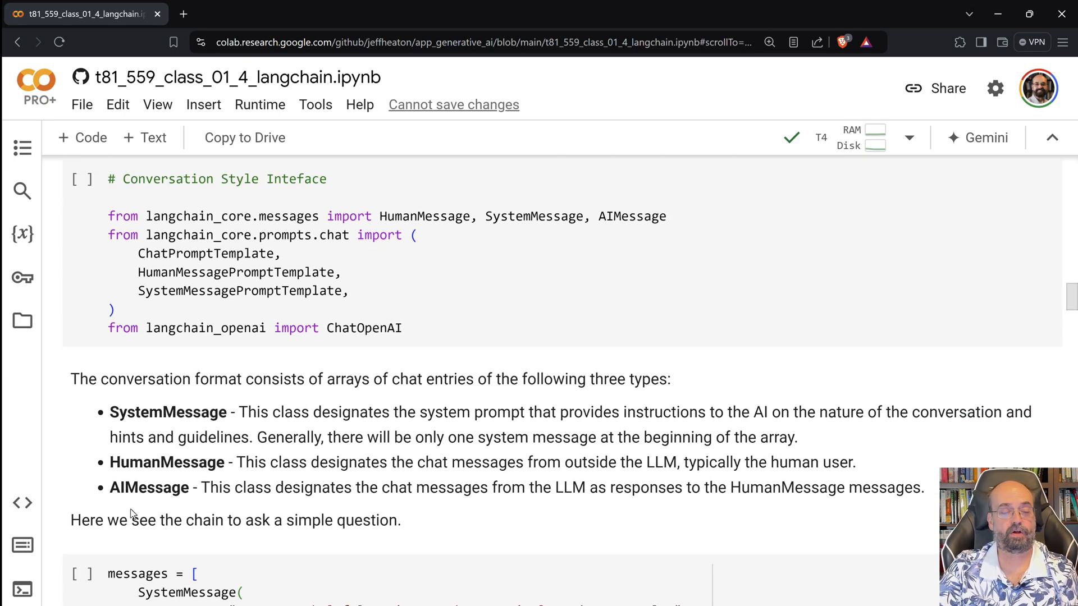
pyautogui.scroll(-3, 168, 482)
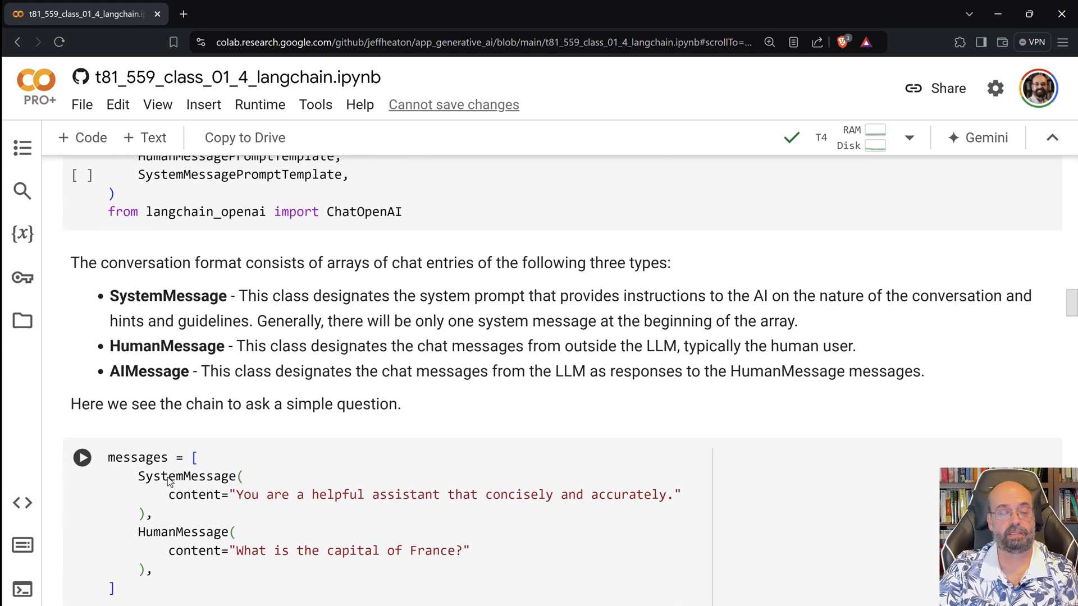
pyautogui.scroll(-2, 168, 477)
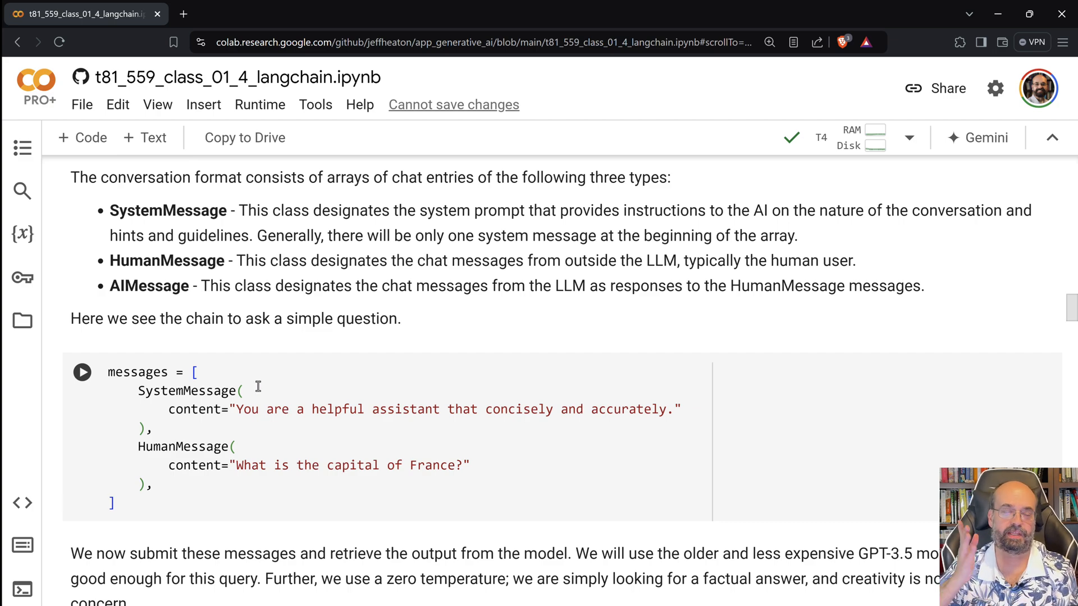
pyautogui.scroll(-3, 321, 463)
pyautogui.scroll(-2, 320, 463)
pyautogui.scroll(-3, 320, 463)
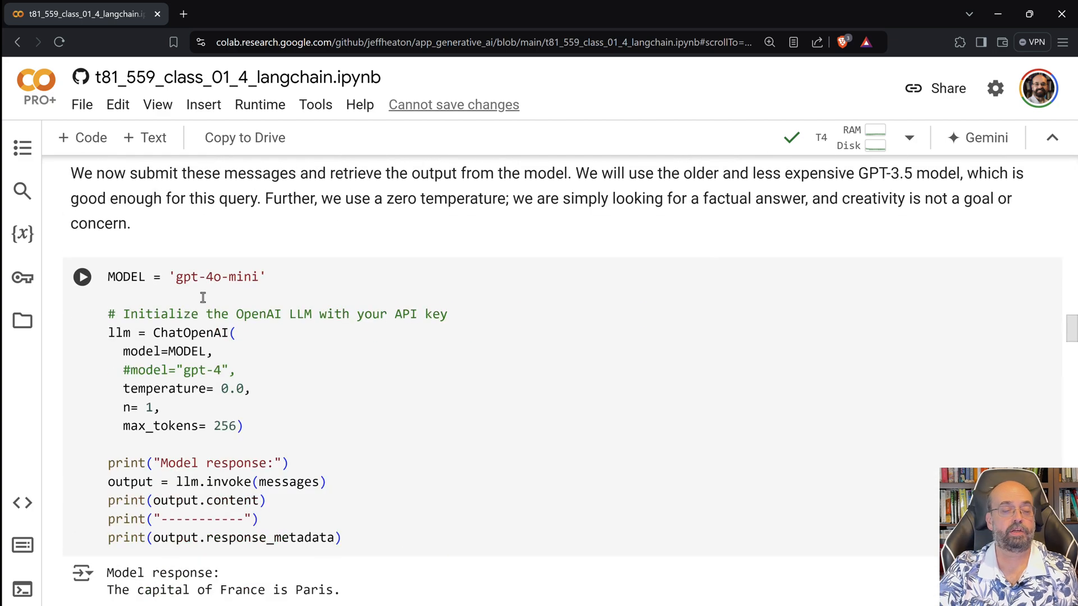
# Highlight 'gpt-4o-mini' and the commented '#model="gpt-4"' line in the model cell
pyautogui.click(174, 276)
pyautogui.moveTo(175, 277); pyautogui.dragTo(259, 277)
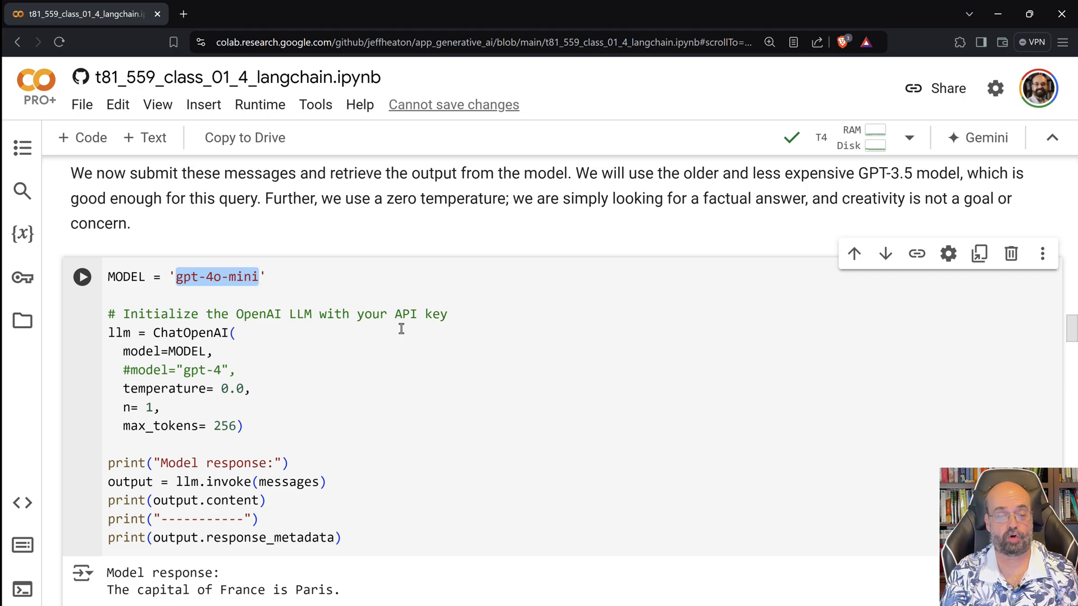
pyautogui.moveTo(237, 371); pyautogui.dragTo(215, 352)
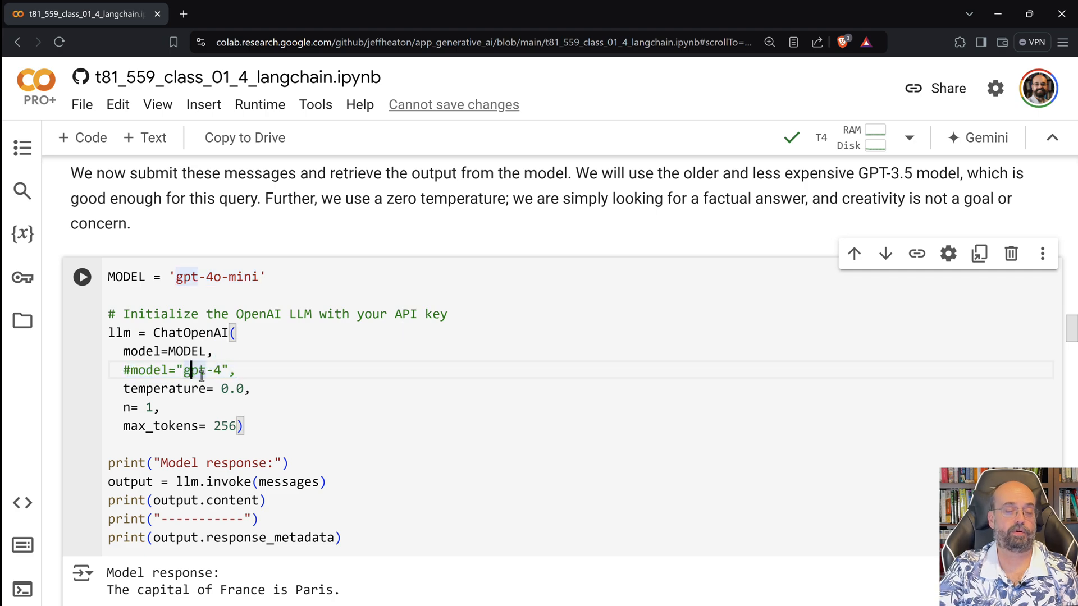
pyautogui.scroll(-1, 242, 370)
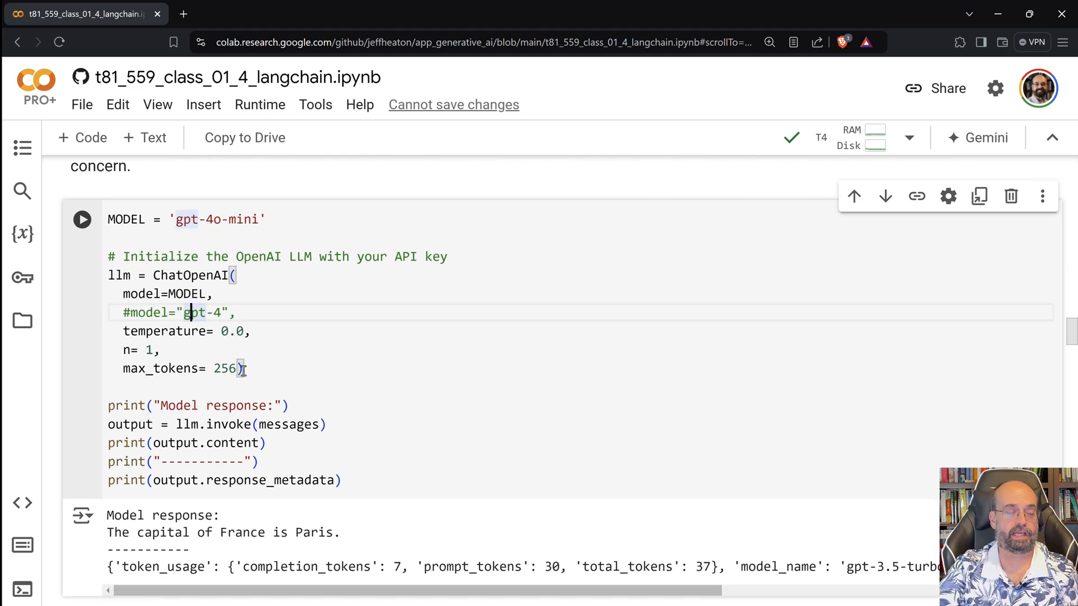
pyautogui.scroll(-1, 243, 371)
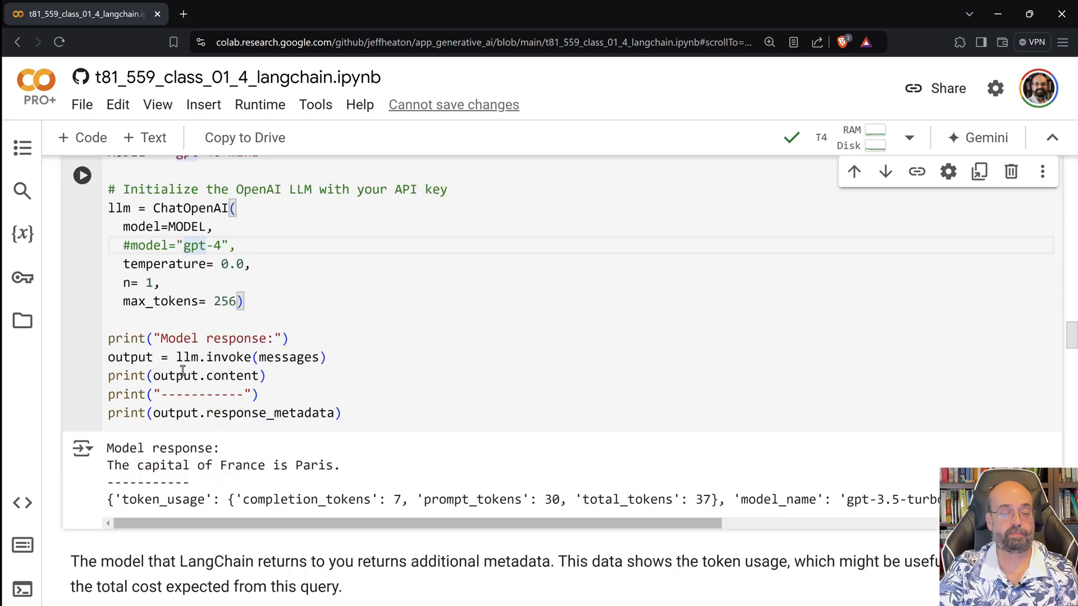
pyautogui.scroll(-1, 182, 371)
pyautogui.scroll(1, 194, 353)
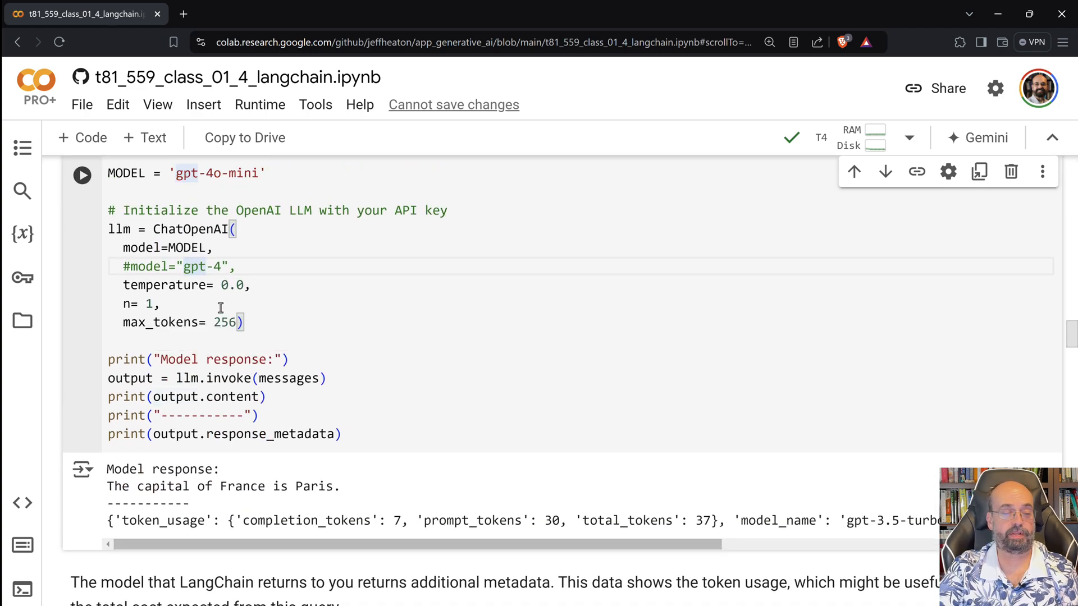
pyautogui.click(214, 266)
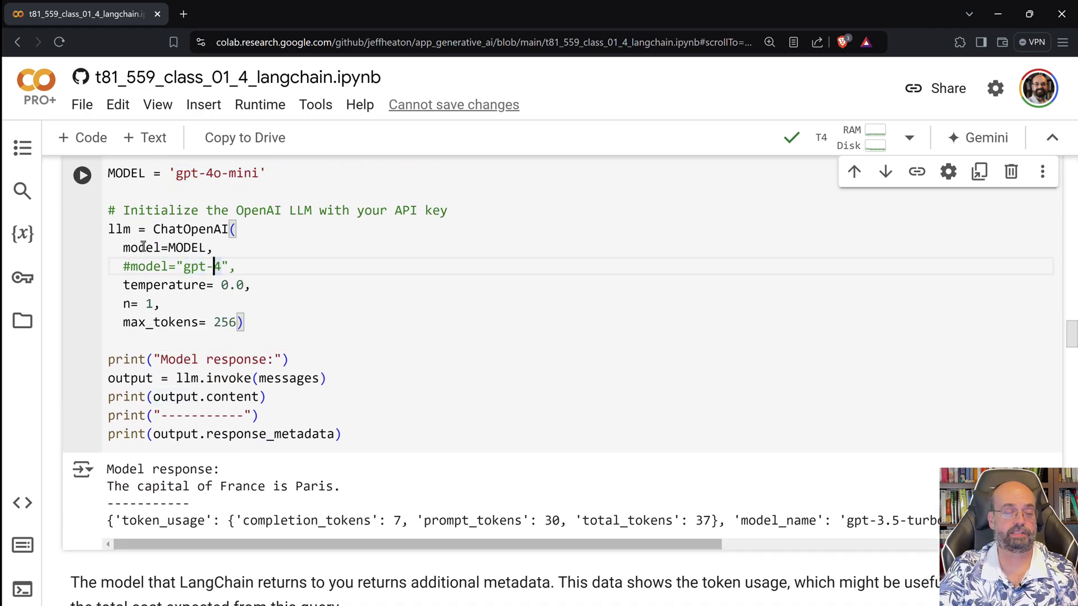
# Run the LangChain import, chat messages and gpt-4o-mini cells, getting the reply 'Paris'
pyautogui.click(82, 174)
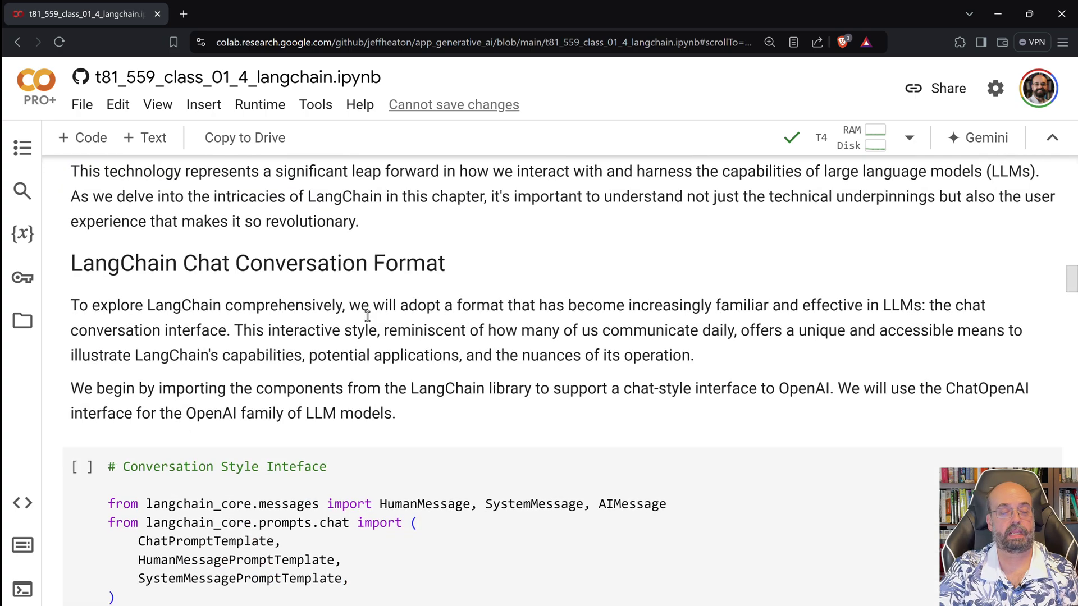
pyautogui.scroll(10, 329, 296)
pyautogui.scroll(-2, 328, 296)
pyautogui.click(221, 438)
pyautogui.hotkey('shift', 'Return')
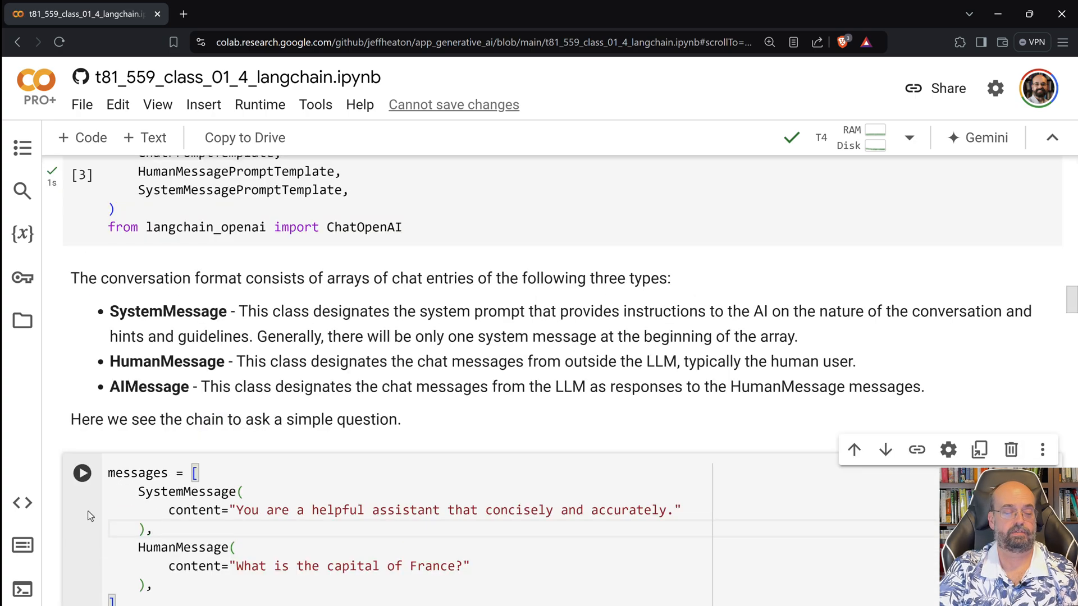
pyautogui.click(82, 473)
pyautogui.scroll(-3, 84, 478)
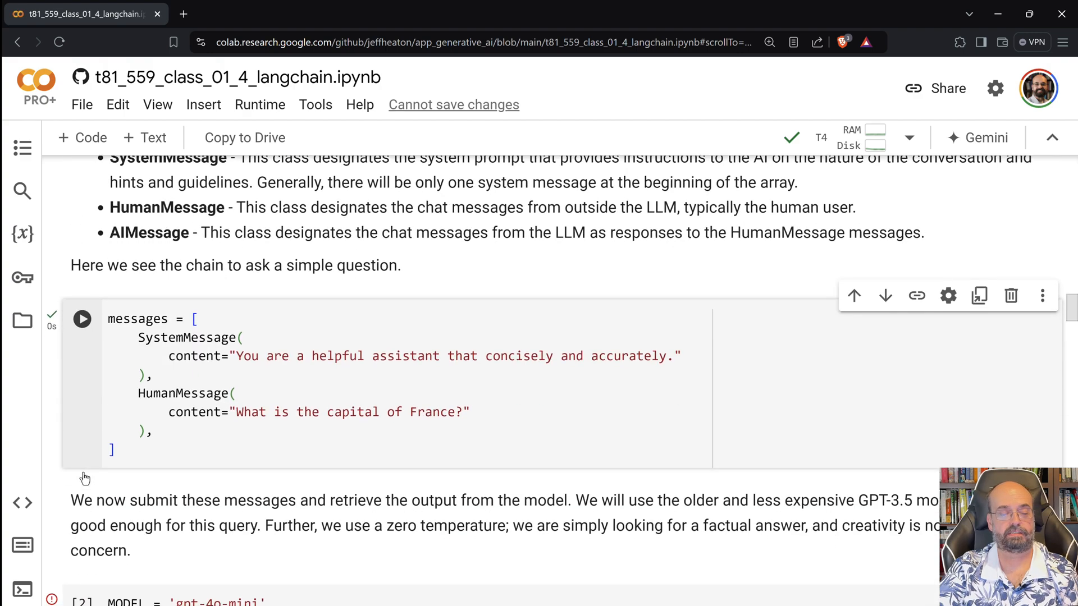
pyautogui.scroll(-3, 85, 479)
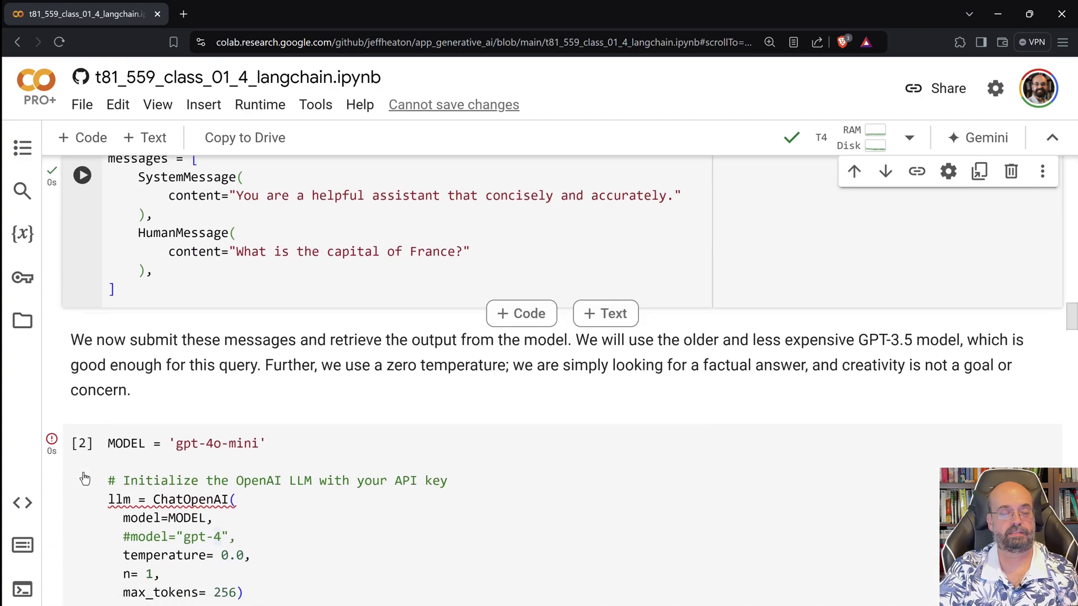
pyautogui.click(81, 438)
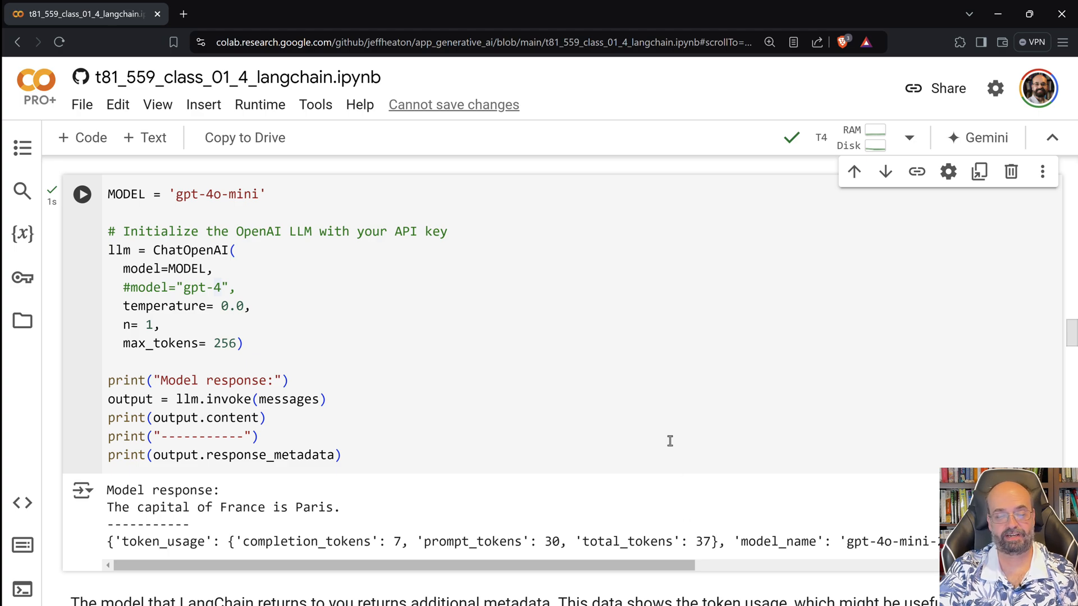
pyautogui.scroll(-3, 687, 489)
pyautogui.scroll(-3, 670, 444)
pyautogui.scroll(-2, 669, 444)
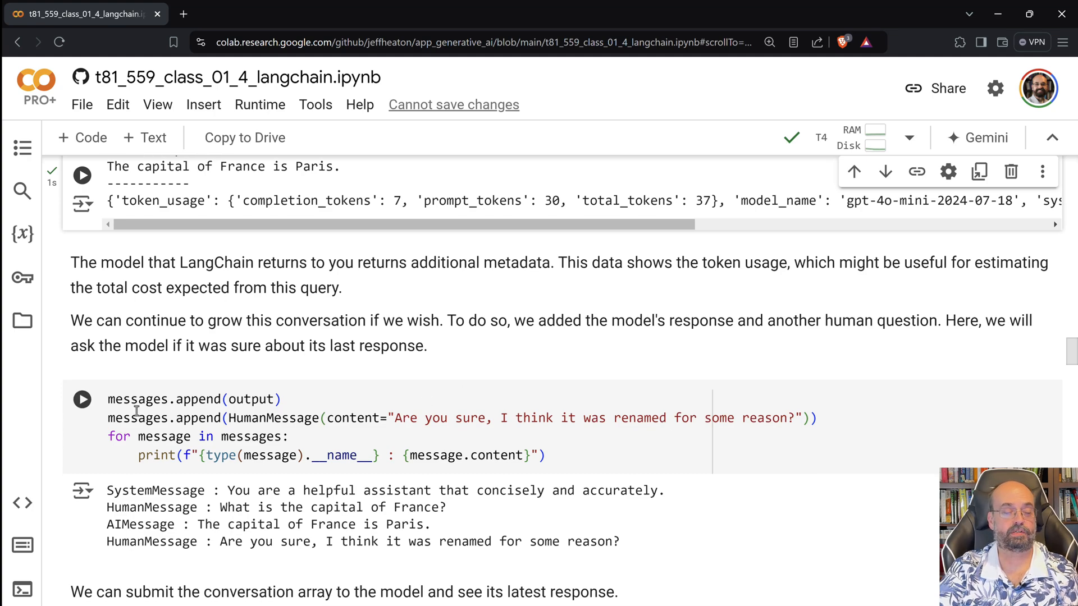
pyautogui.scroll(1, 122, 398)
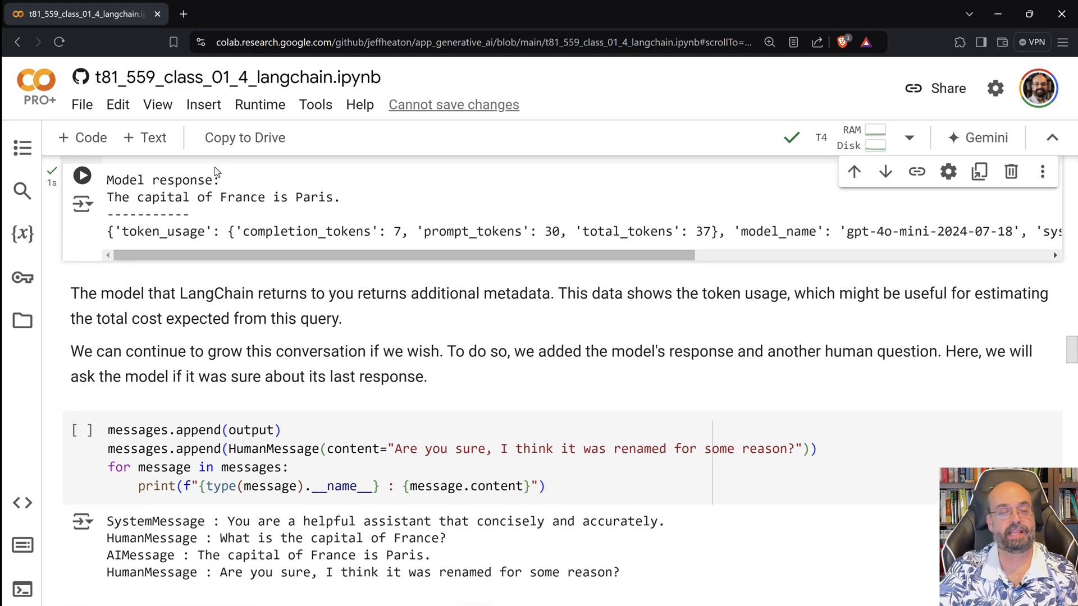
pyautogui.scroll(3, 220, 178)
pyautogui.scroll(-1, 232, 233)
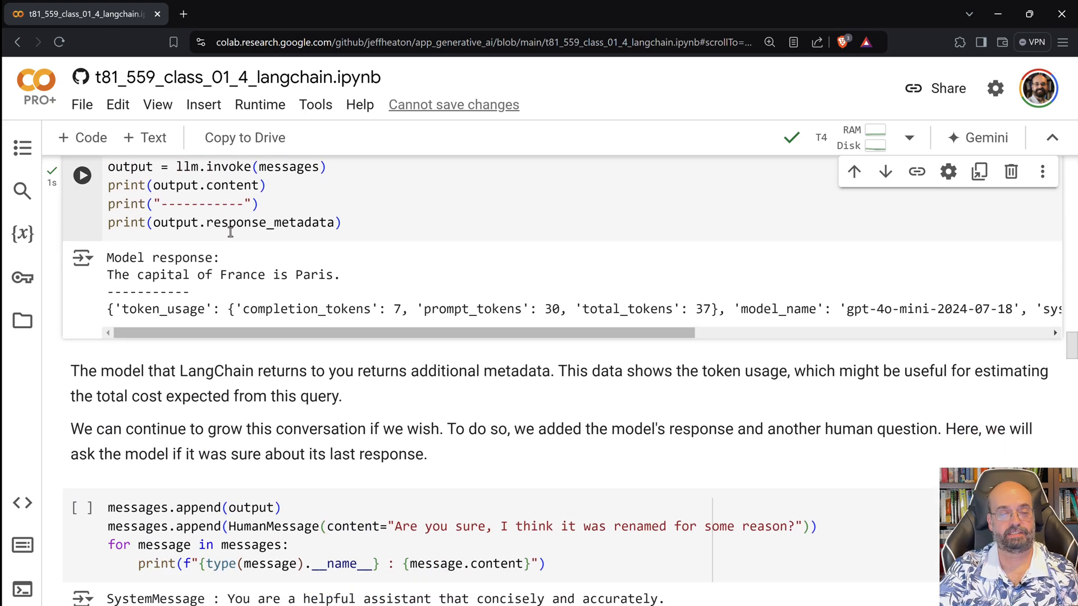
pyautogui.scroll(-2, 231, 233)
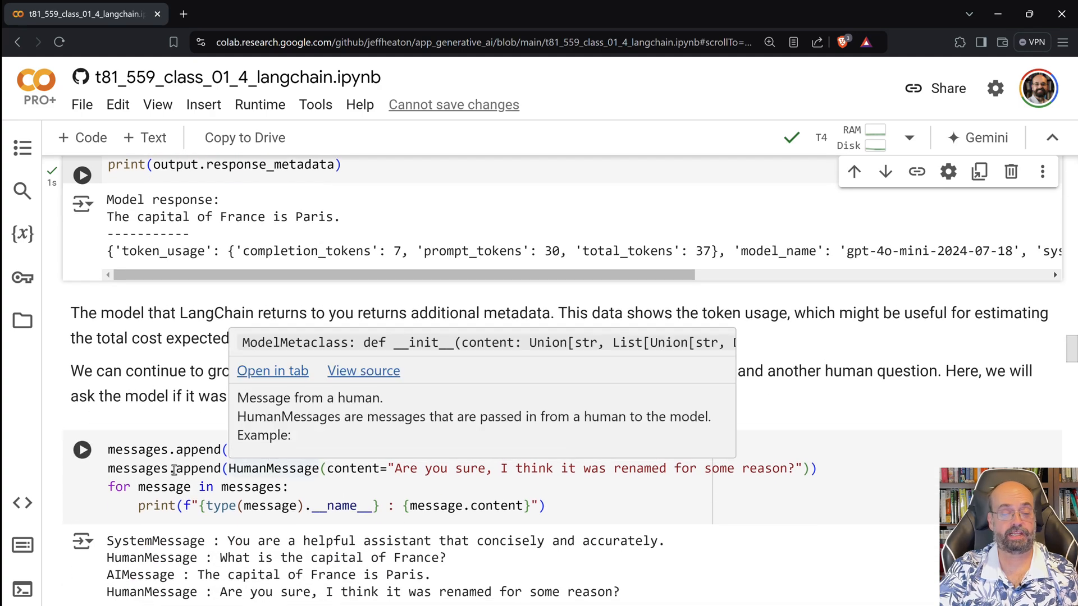
pyautogui.moveTo(178, 527)
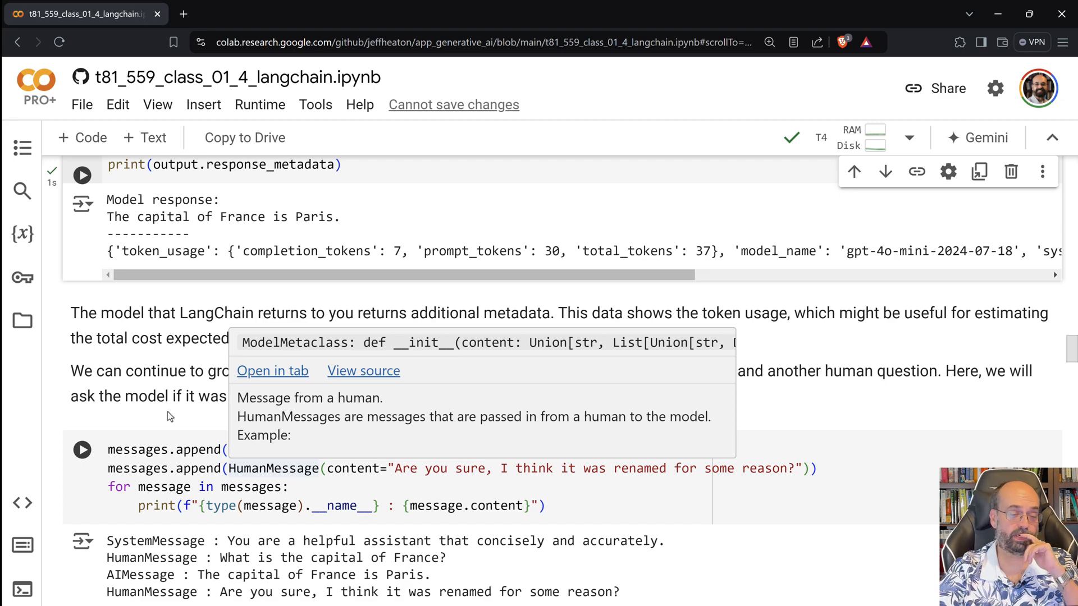
pyautogui.scroll(-1, 166, 410)
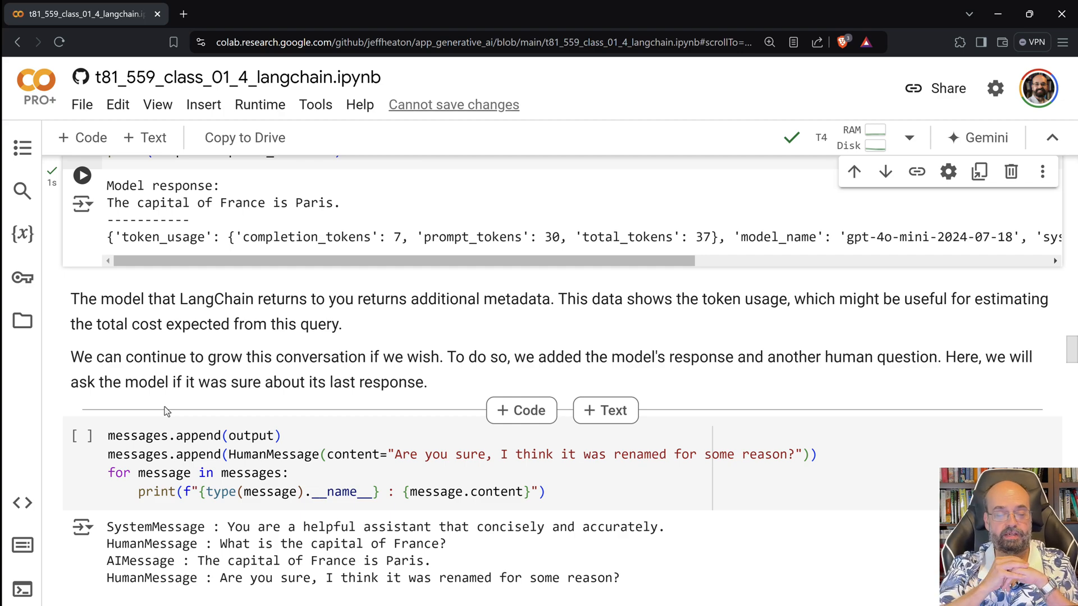
pyautogui.moveTo(82, 498)
pyautogui.scroll(1, 166, 411)
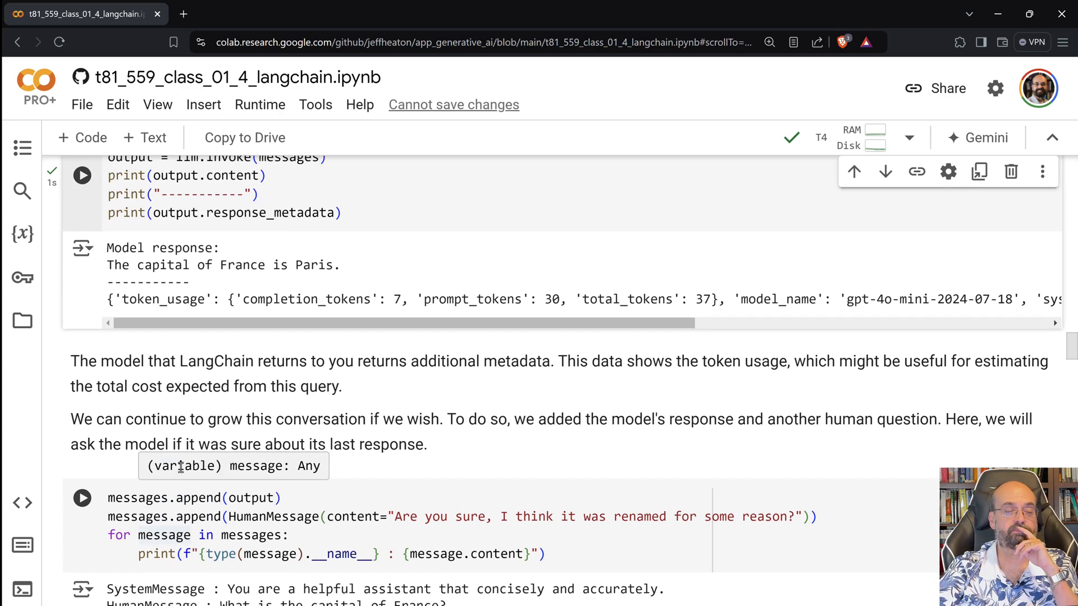
pyautogui.scroll(-2, 166, 410)
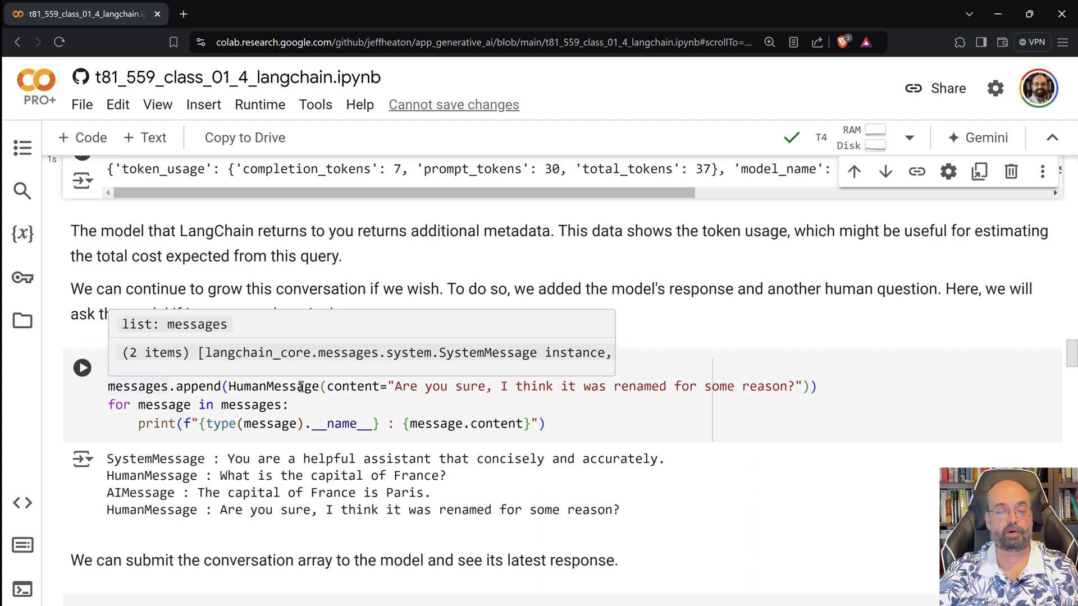
# Append the follow-up question and resubmit, getting the reply that Paris has not been renamed
pyautogui.click(83, 368)
pyautogui.scroll(-1, 83, 368)
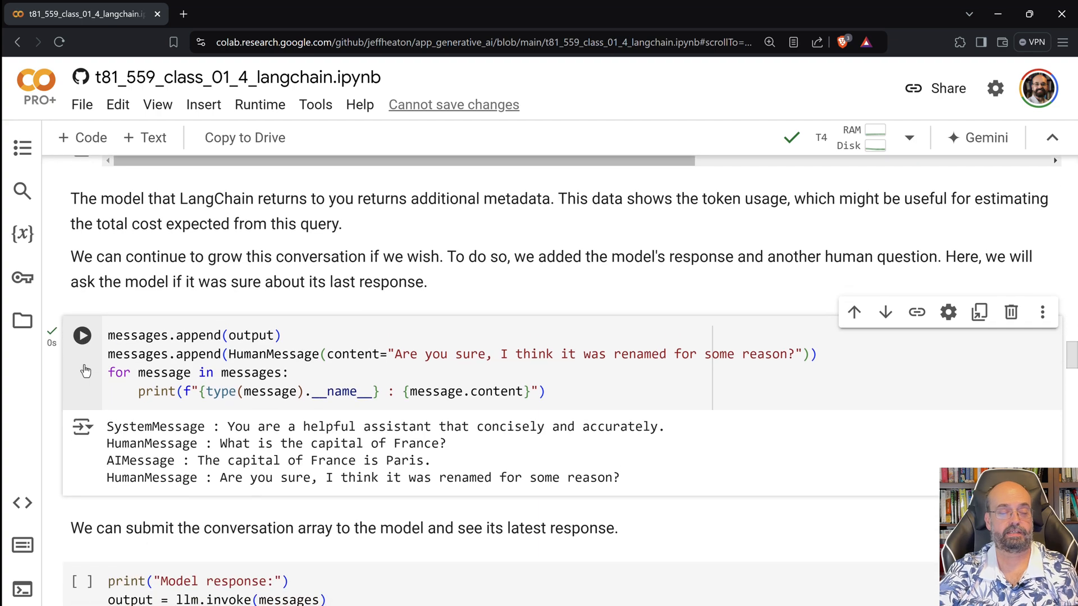
pyautogui.scroll(-1, 86, 371)
pyautogui.scroll(1, 169, 405)
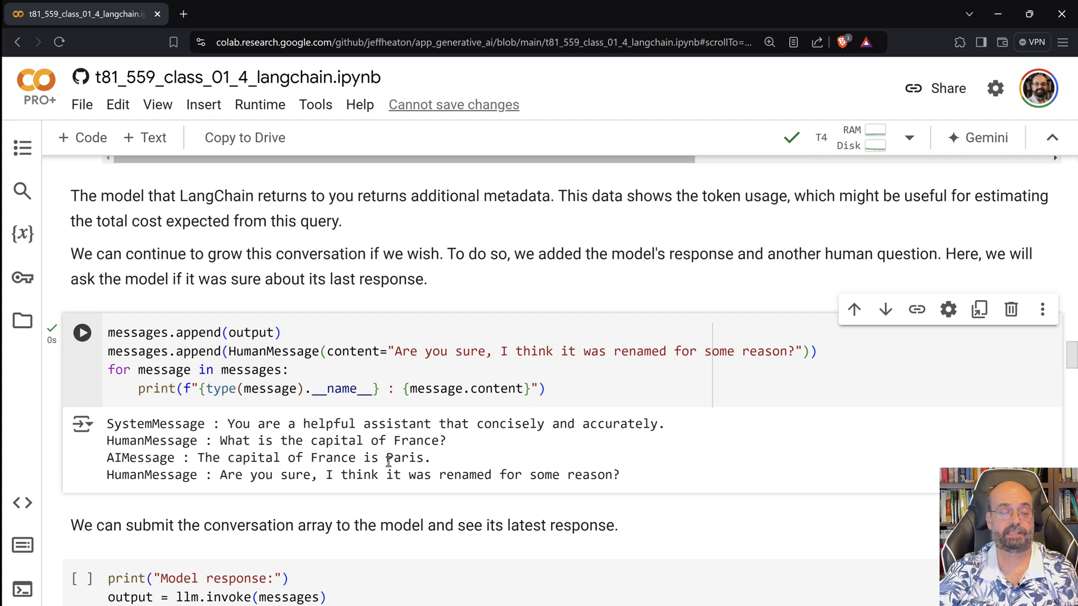
pyautogui.scroll(-2, 286, 457)
pyautogui.click(252, 442)
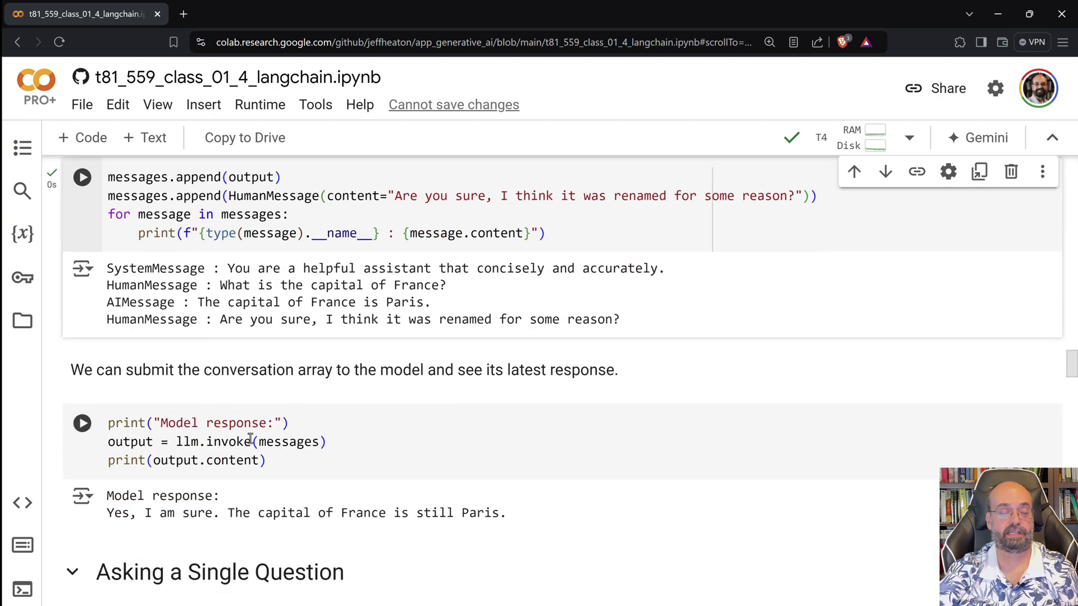
pyautogui.click(82, 423)
pyautogui.scroll(-1, 320, 446)
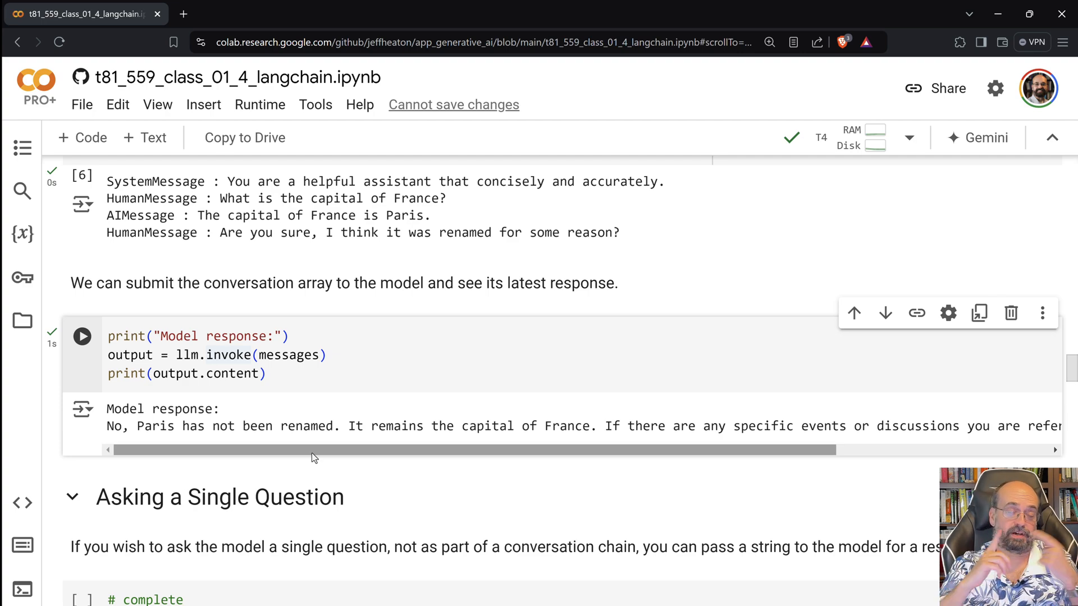
pyautogui.scroll(-4, 325, 536)
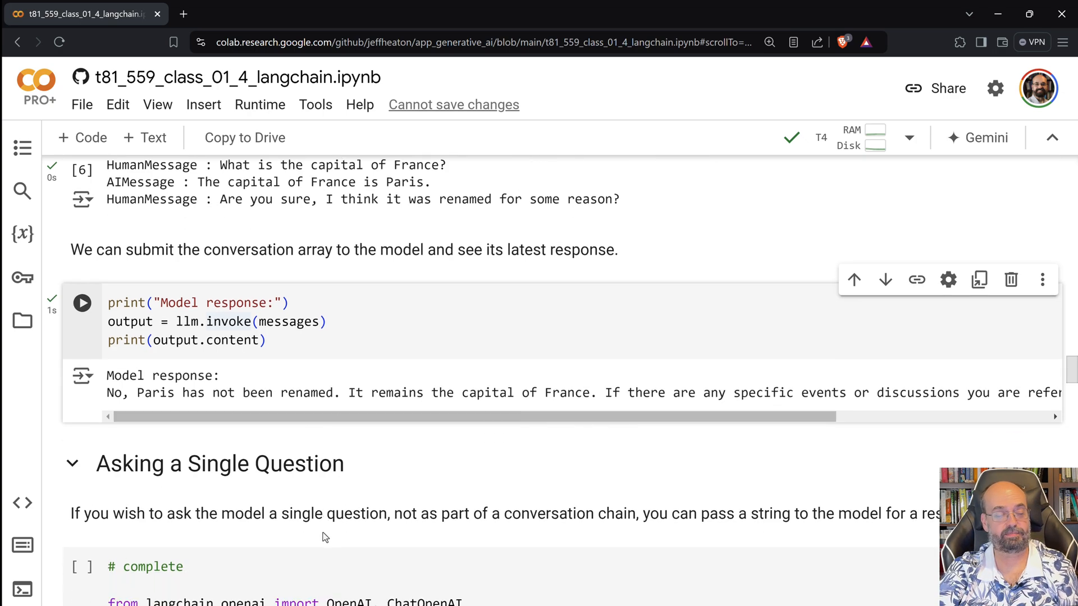
pyautogui.scroll(-4, 324, 536)
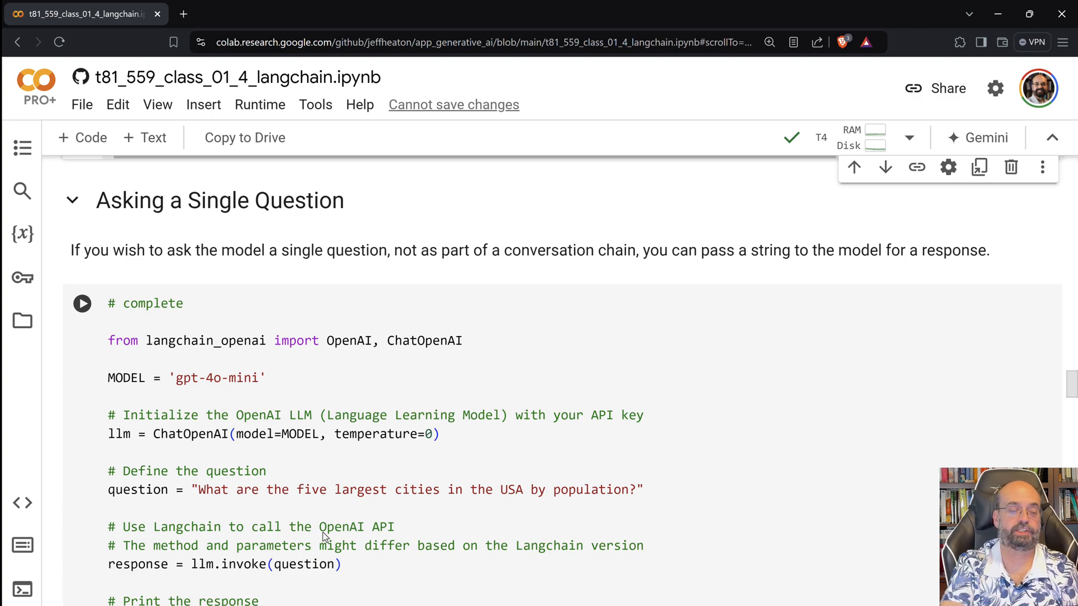
pyautogui.scroll(-1, 527, 493)
pyautogui.scroll(-1, 528, 494)
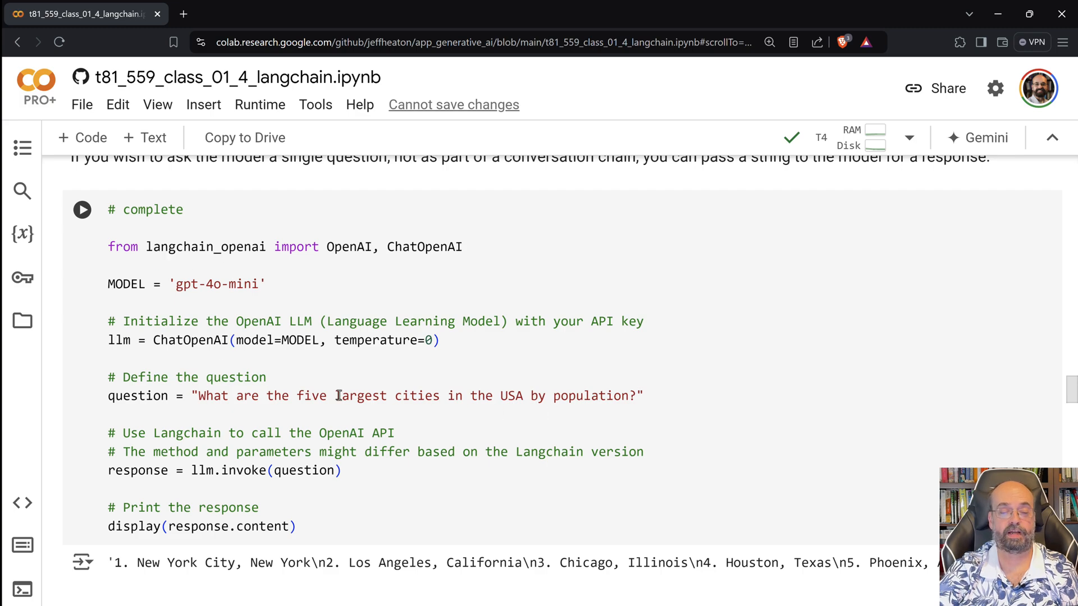
# Ask the model the single question and get the five largest US cities by population
pyautogui.click(81, 210)
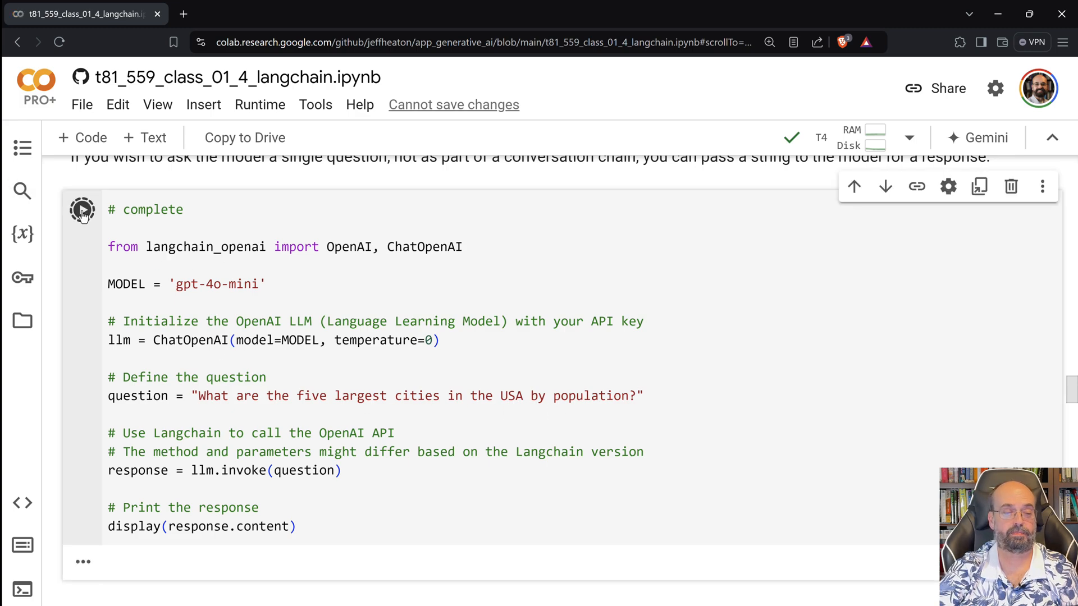
pyautogui.scroll(-2, 285, 349)
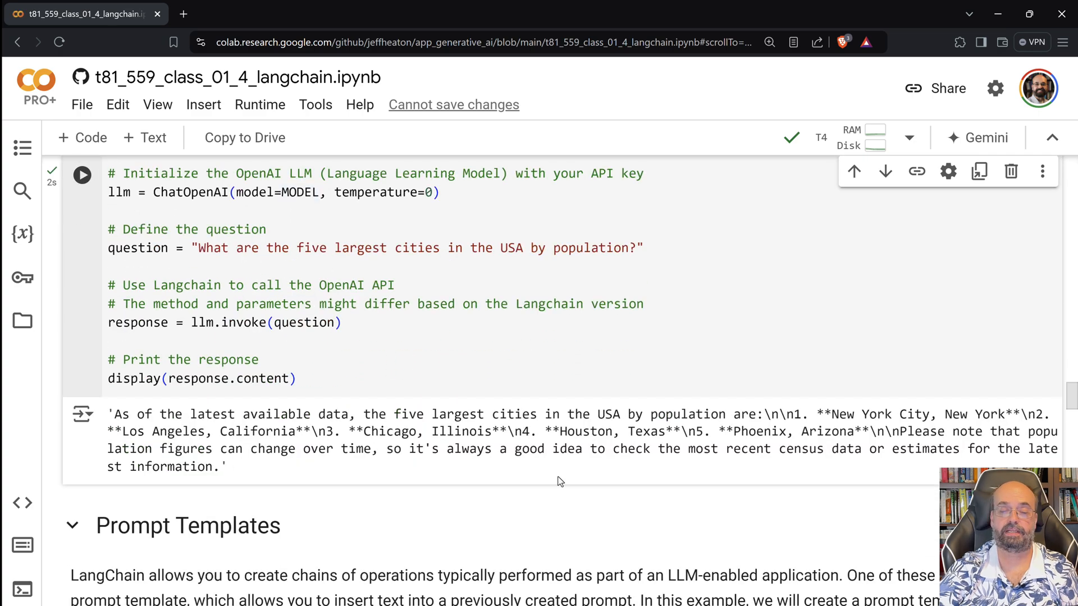
pyautogui.moveTo(371, 441)
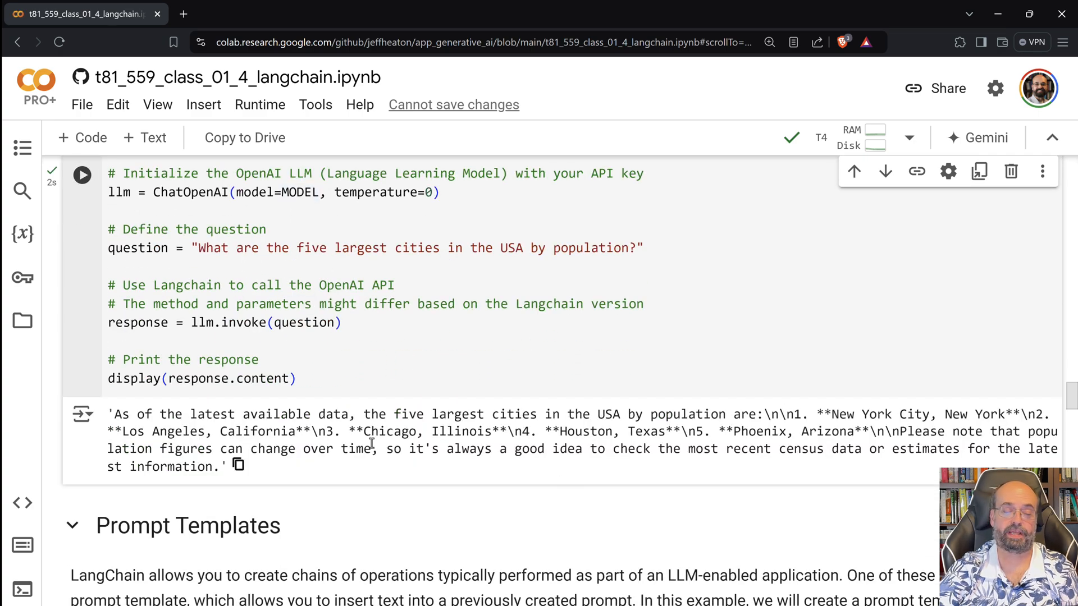
pyautogui.scroll(-3, 371, 444)
pyautogui.scroll(-3, 371, 444)
pyautogui.scroll(2, 371, 444)
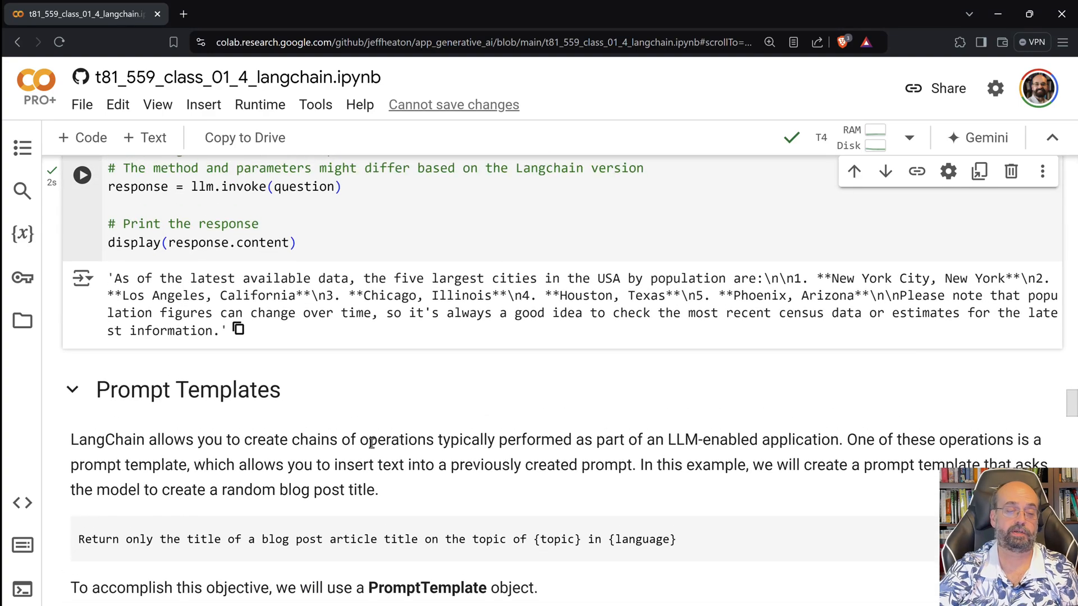
pyautogui.scroll(-2, 379, 315)
pyautogui.scroll(-1, 296, 362)
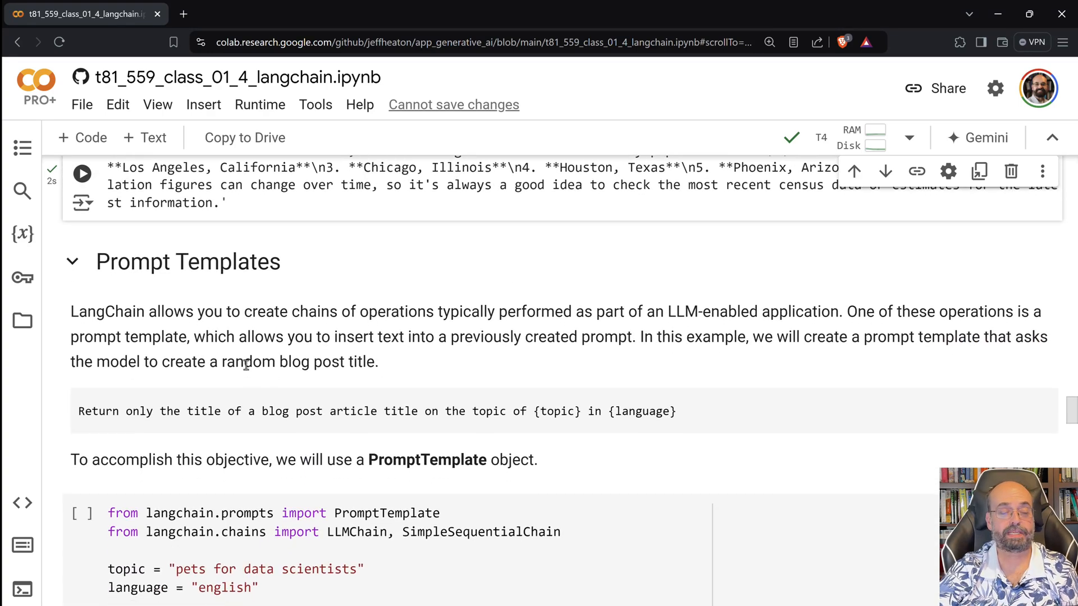
pyautogui.scroll(-1, 246, 365)
pyautogui.scroll(-1, 246, 365)
pyautogui.scroll(-2, 246, 365)
pyautogui.scroll(-2, 246, 365)
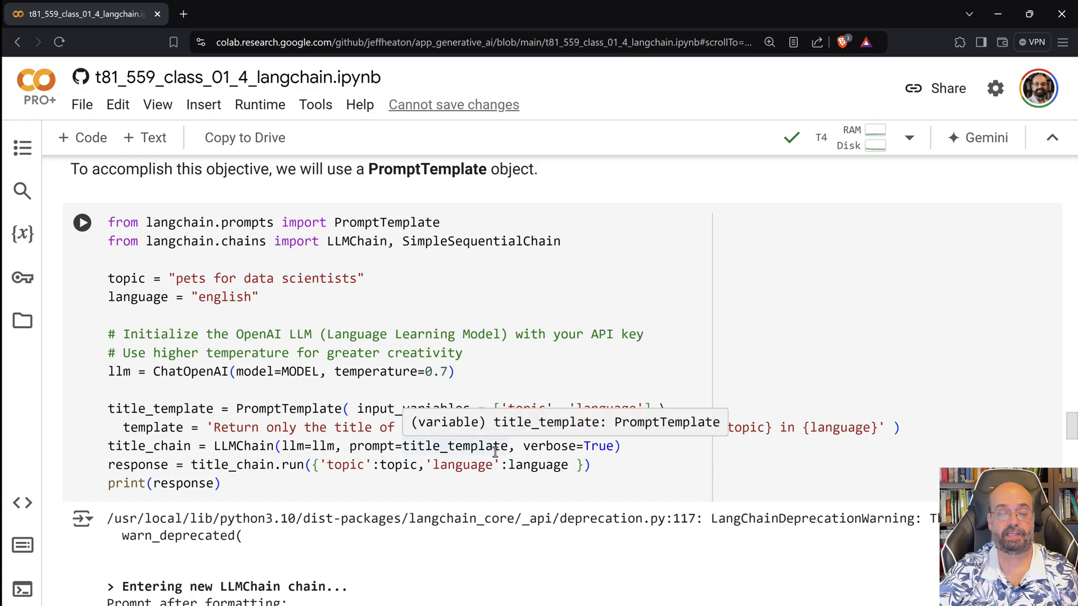
pyautogui.scroll(-2, 496, 453)
pyautogui.scroll(1, 496, 453)
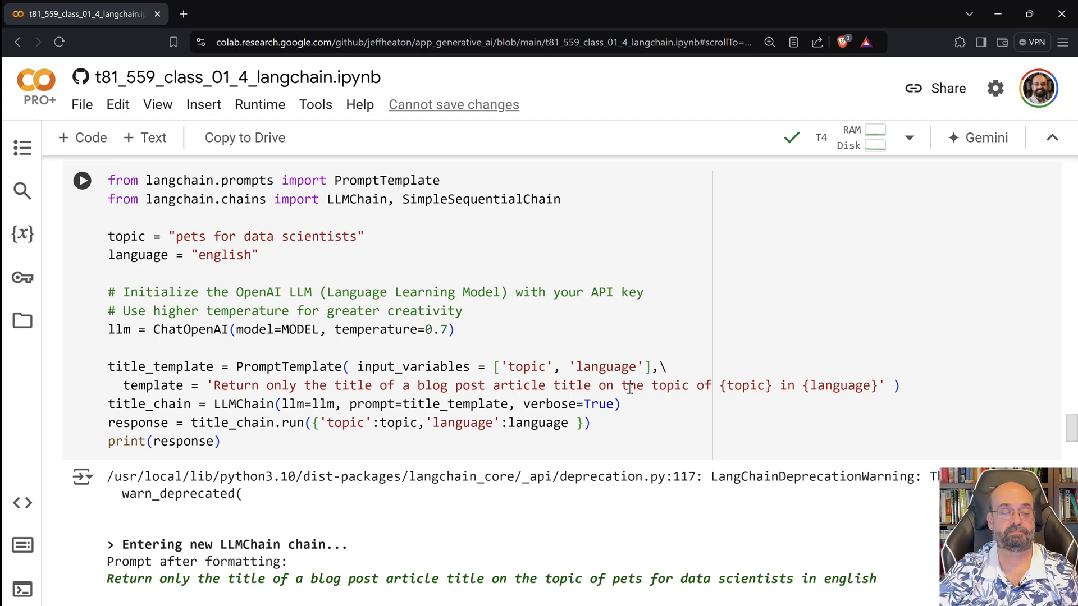
pyautogui.scroll(-2, 299, 396)
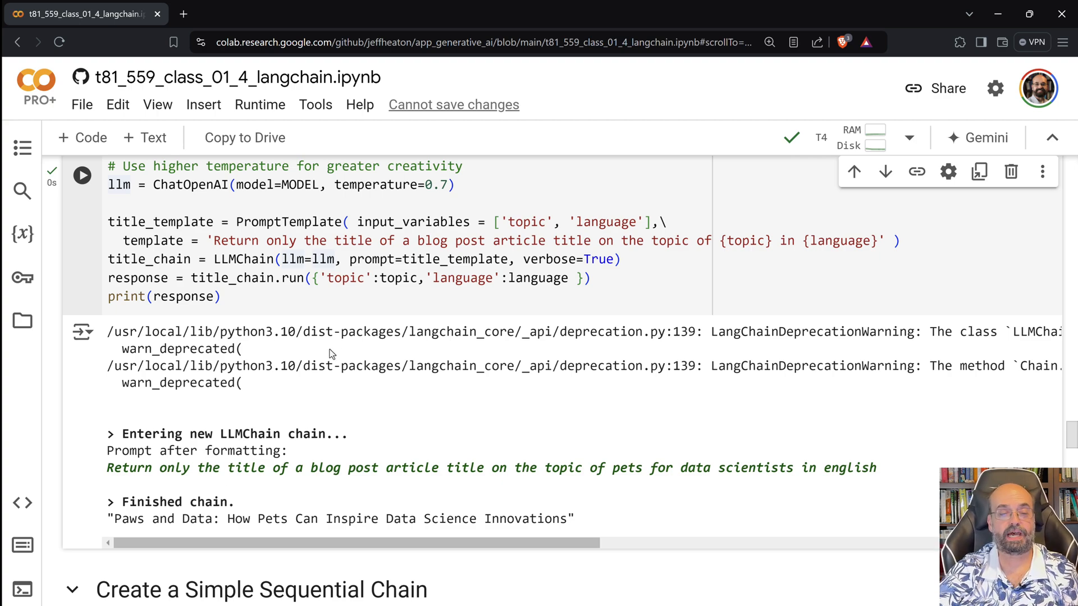
pyautogui.scroll(1, 335, 346)
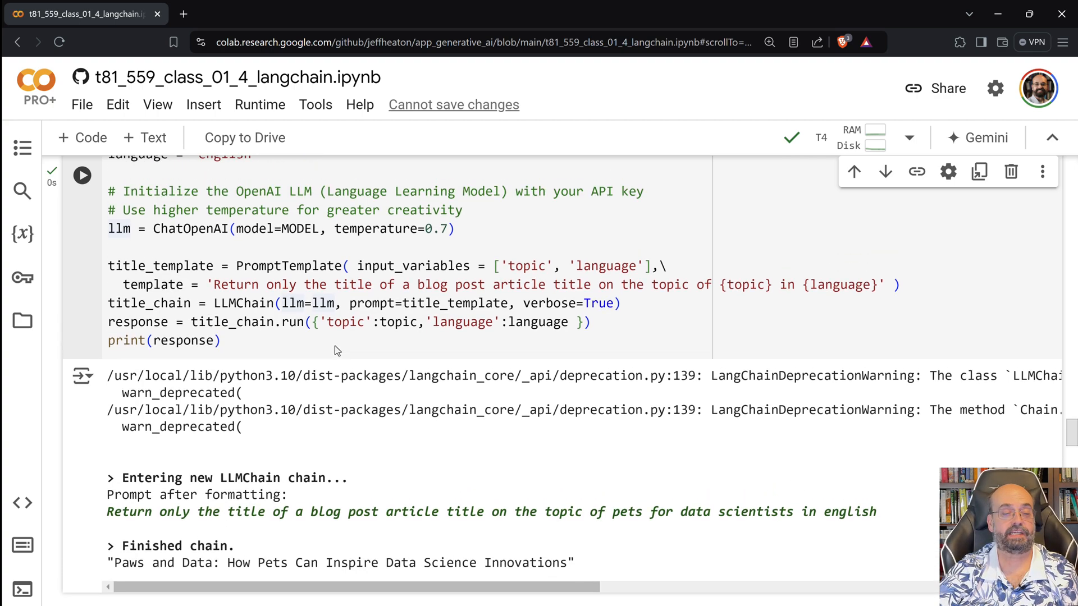
pyautogui.scroll(3, 334, 346)
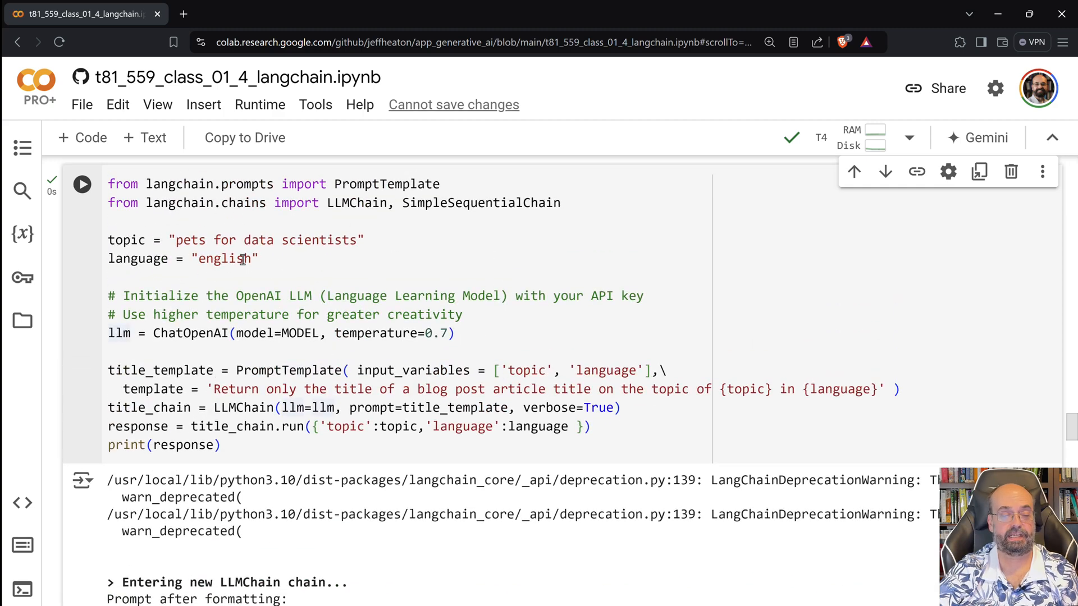
pyautogui.scroll(-3, 243, 259)
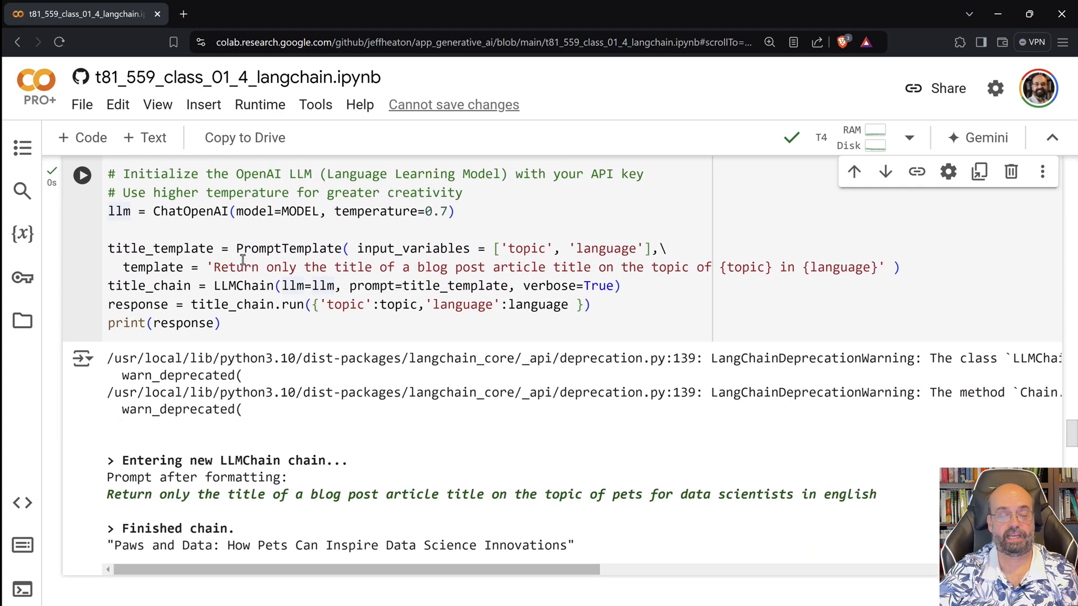
pyautogui.scroll(-1, 244, 259)
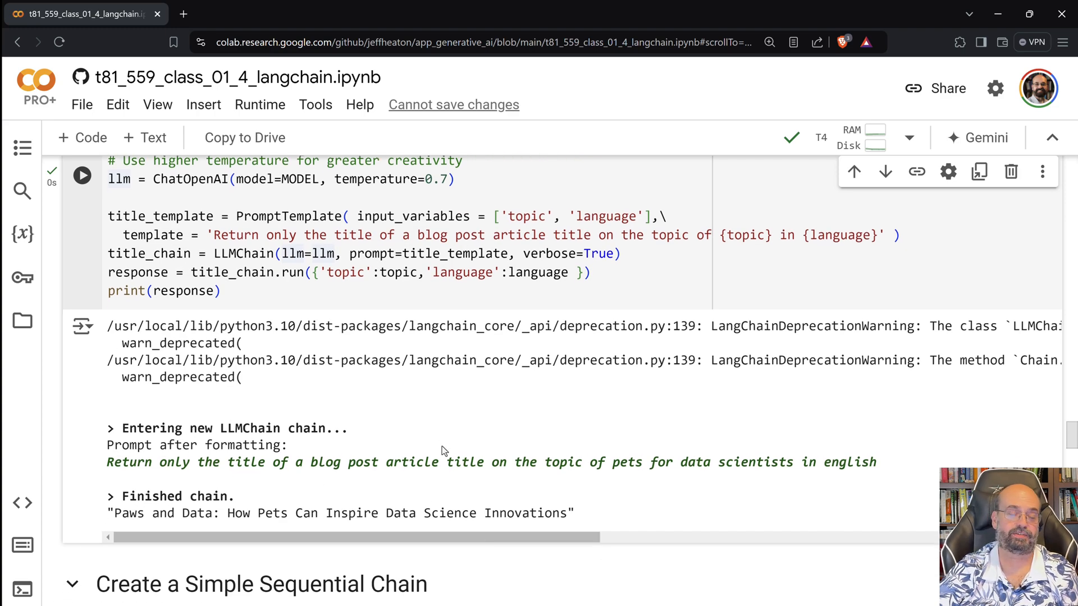
pyautogui.scroll(-3, 444, 452)
pyautogui.scroll(-2, 443, 453)
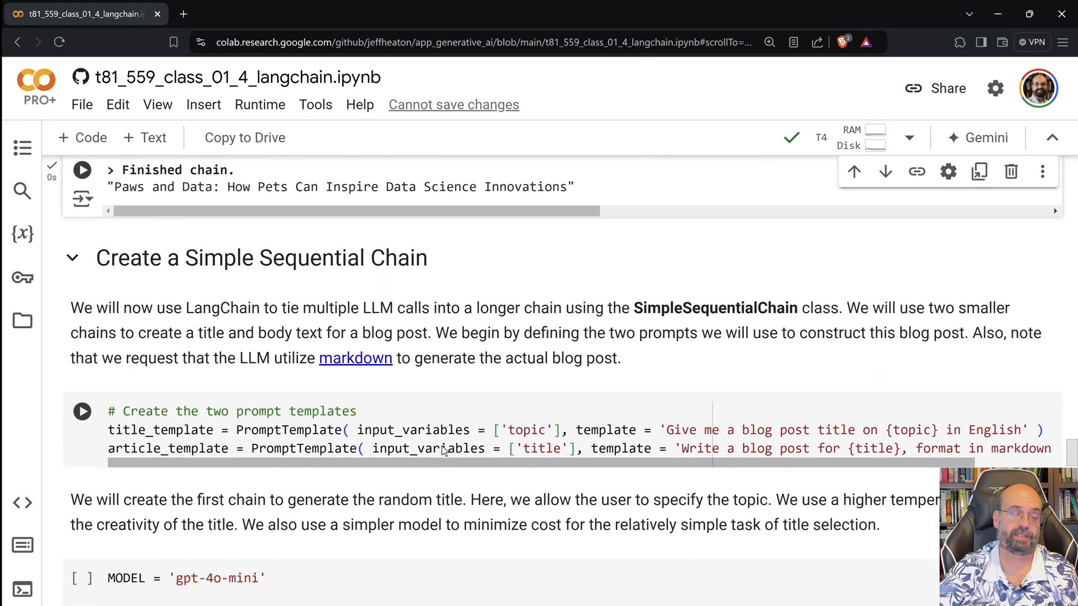
pyautogui.scroll(-1, 444, 452)
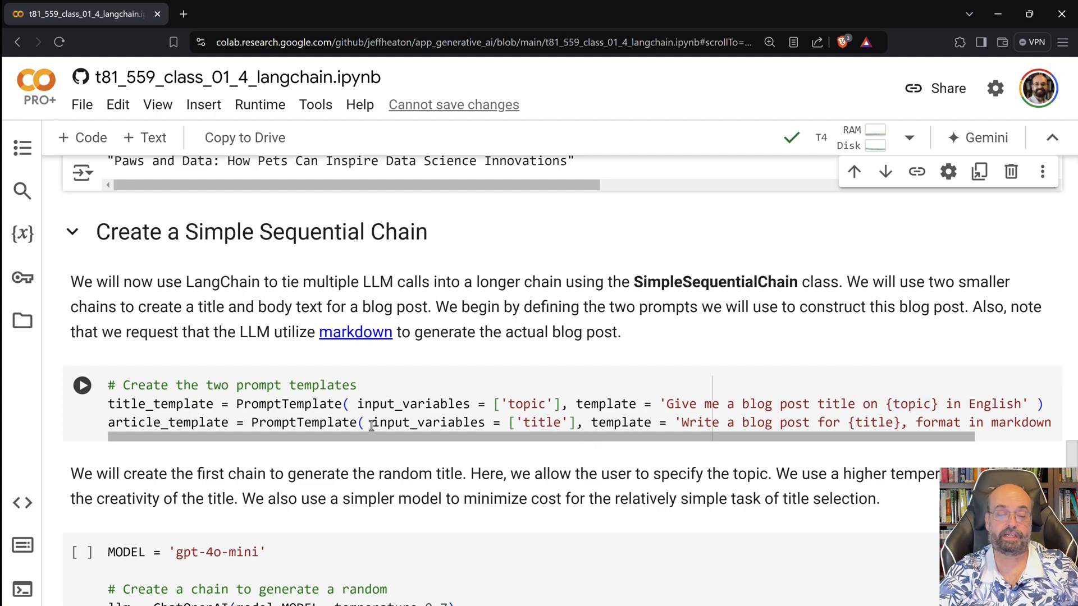
pyautogui.moveTo(801, 448)
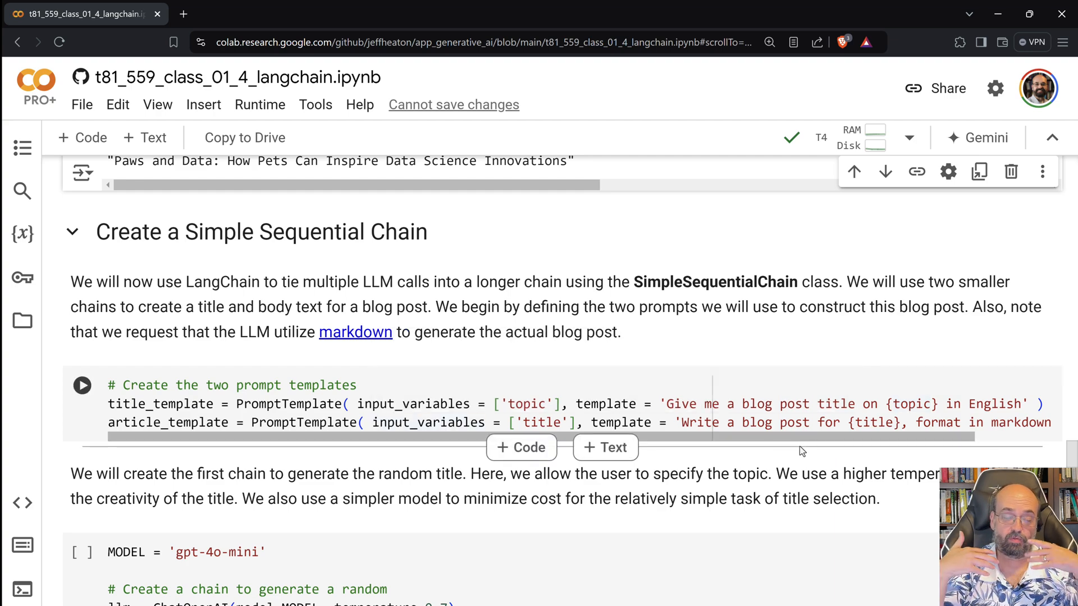
pyautogui.scroll(-2, 799, 447)
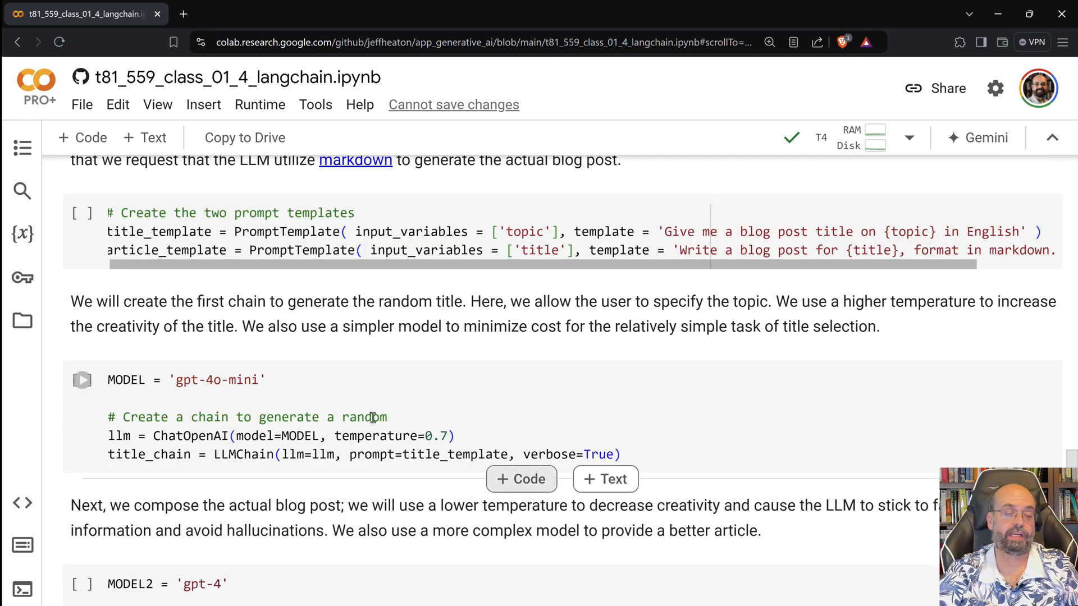
pyautogui.moveTo(245, 574)
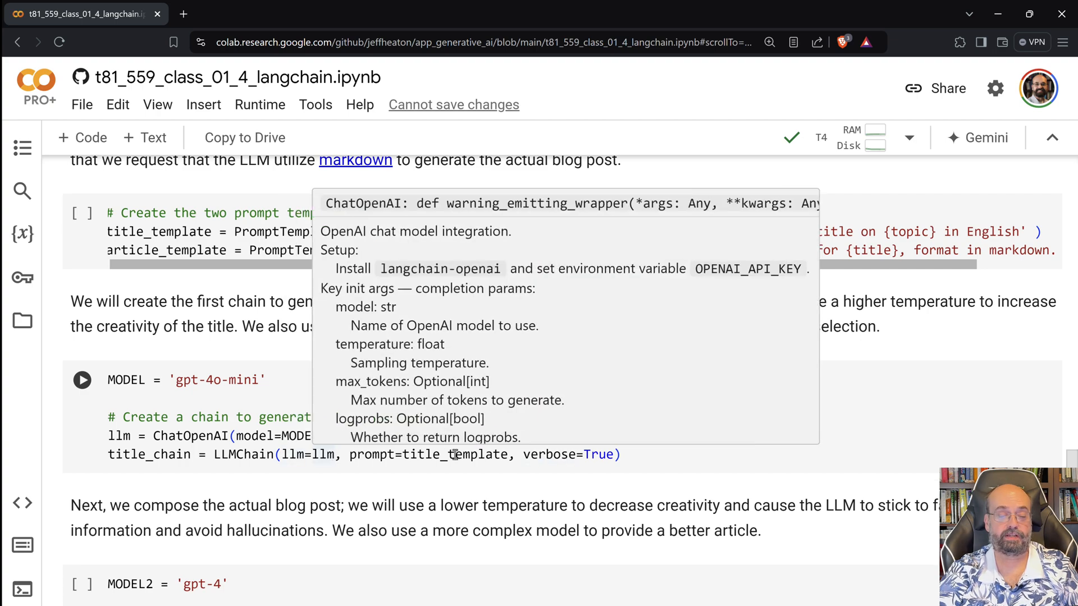
# Run the gpt-4o-mini title chain, the gpt-4 article chain and the two prompt templates cells
pyautogui.click(222, 415)
pyautogui.hotkey('ctrl', 'Return')
pyautogui.scroll(-2, 164, 410)
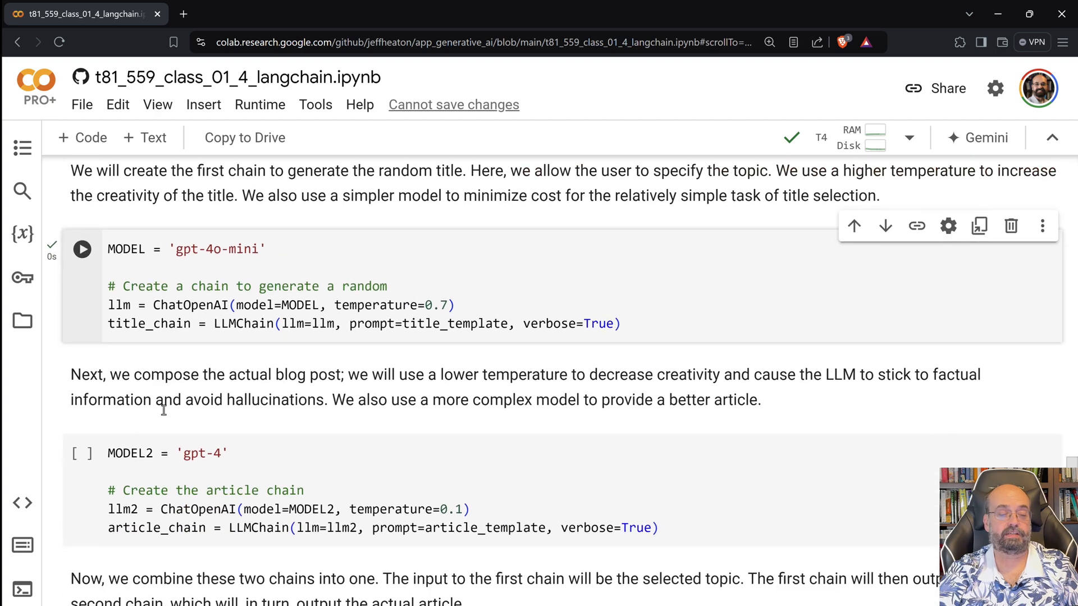
pyautogui.click(81, 453)
pyautogui.scroll(3, 189, 330)
pyautogui.click(189, 330)
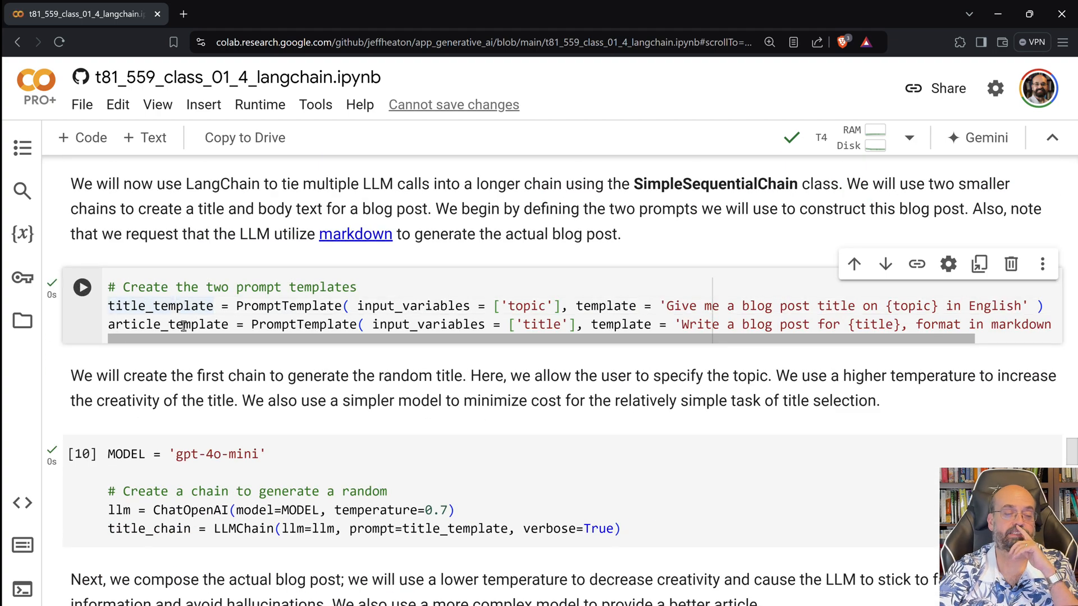
pyautogui.scroll(-4, 188, 330)
pyautogui.scroll(-2, 186, 392)
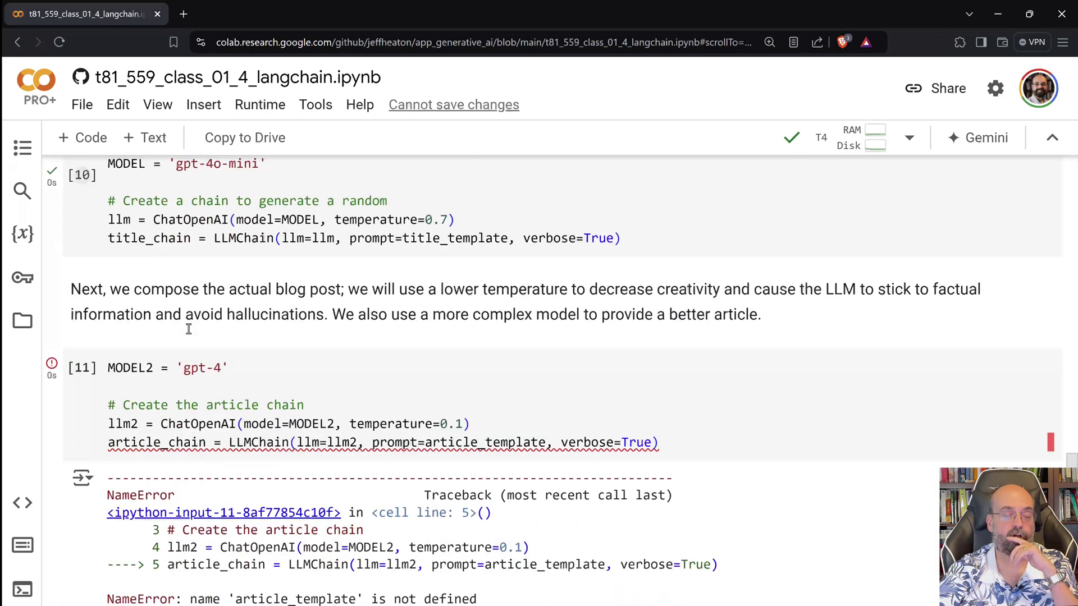
# Re-run the article chain to clear the NameError and build the SimpleSequentialChain
pyautogui.click(183, 402)
pyautogui.hotkey('ctrl', 'Return')
pyautogui.scroll(-1, 343, 421)
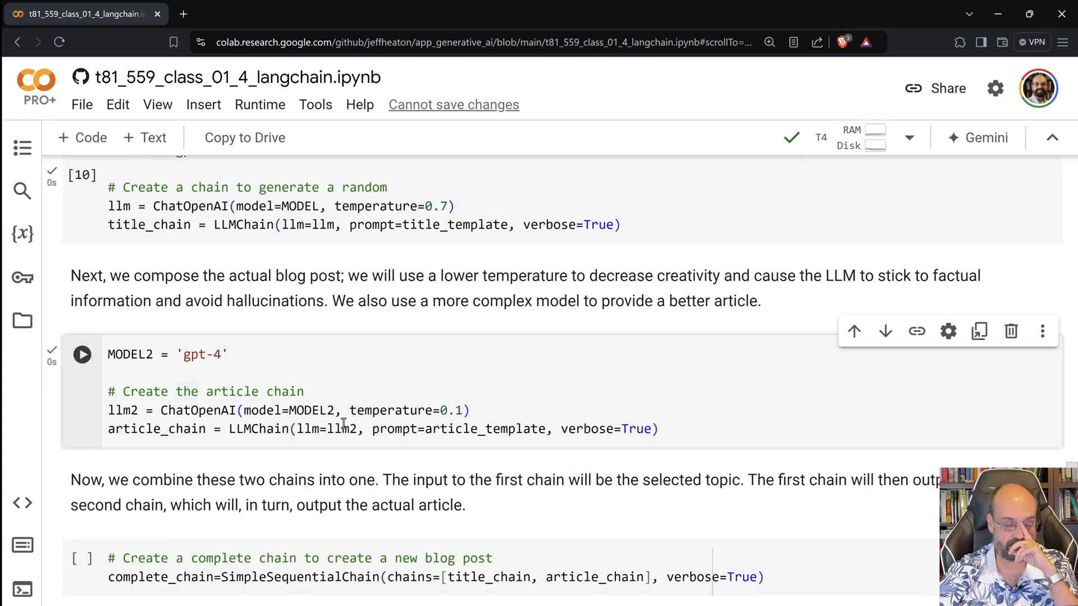
pyautogui.scroll(-2, 343, 421)
pyautogui.click(231, 455)
pyautogui.hotkey('ctrl', 'Return')
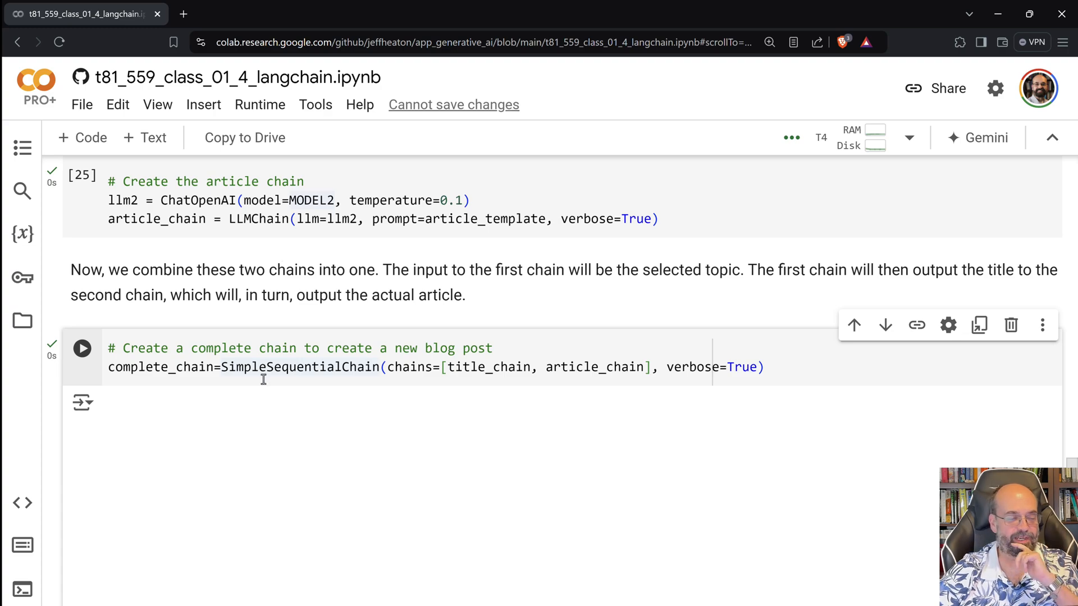
pyautogui.scroll(-5, 282, 317)
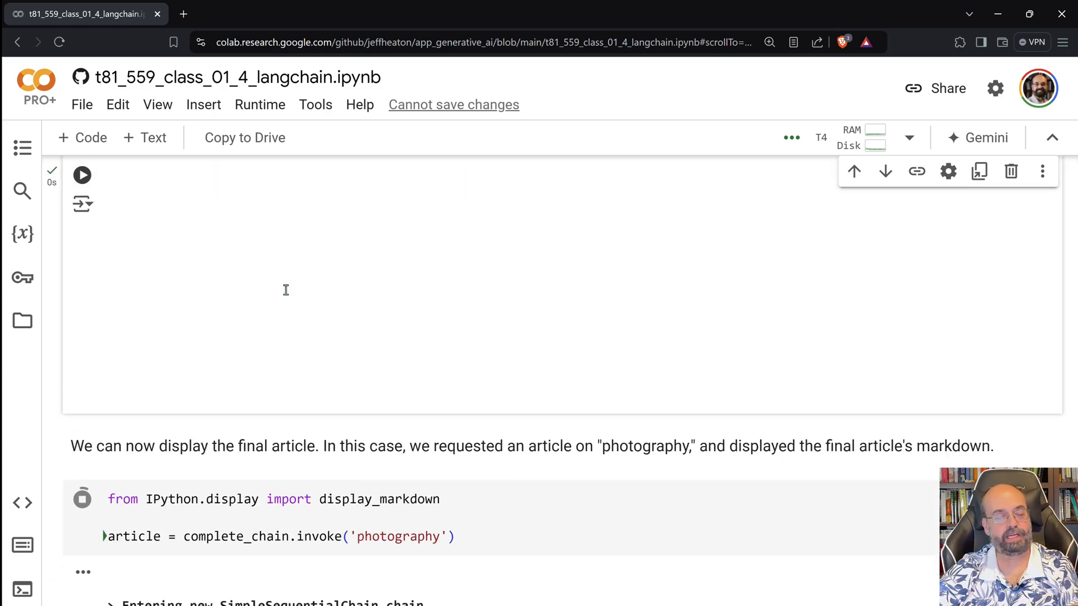
# Invoke the combined chain on 'photography', producing the 'Capturing Moments' markdown blog post
pyautogui.hotkey('shift', 'Return')
pyautogui.scroll(-1, 286, 289)
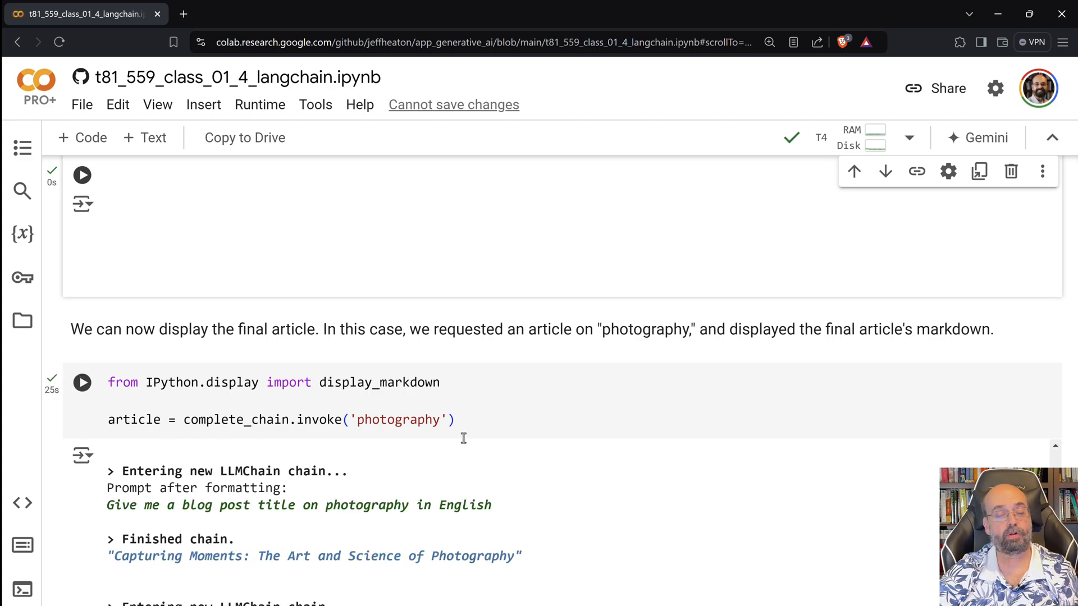
pyautogui.scroll(-1, 239, 414)
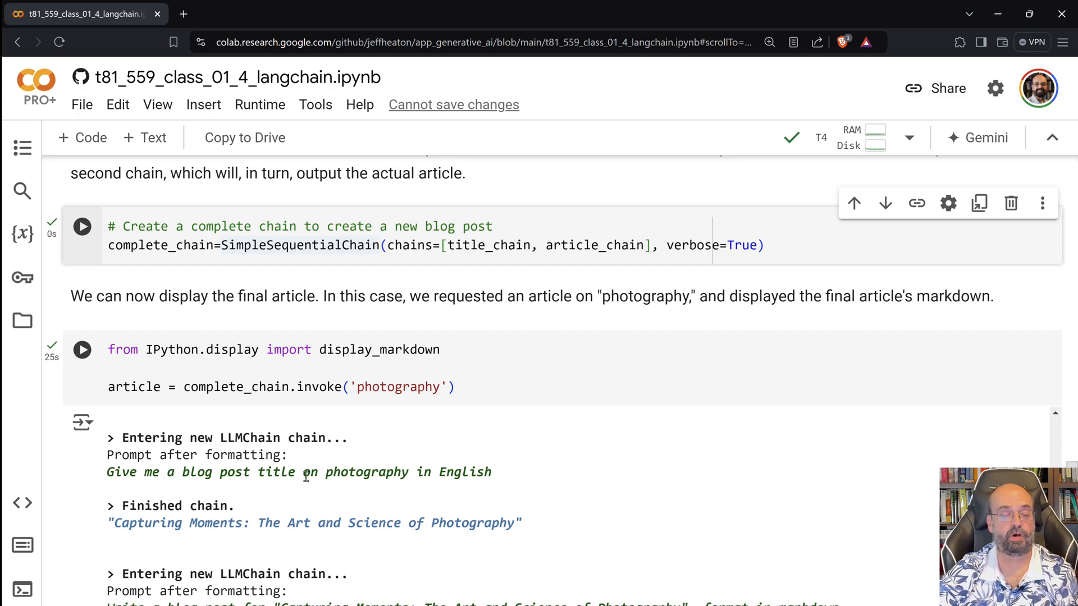
pyautogui.scroll(-2, 306, 504)
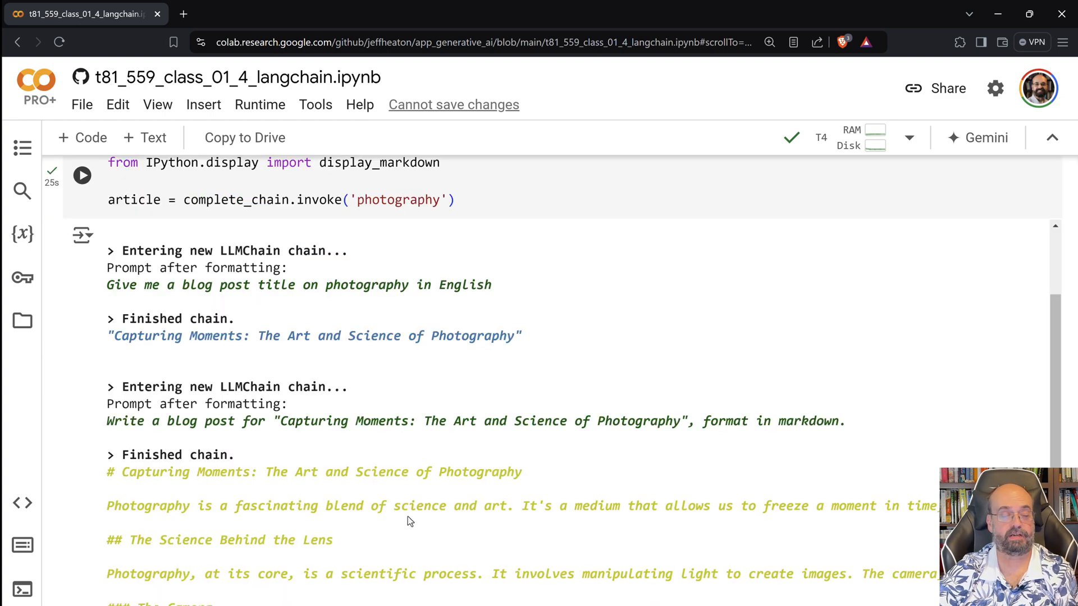
pyautogui.scroll(-2, 407, 517)
pyautogui.scroll(-2, 408, 515)
pyautogui.scroll(-1, 407, 517)
pyautogui.scroll(-2, 407, 517)
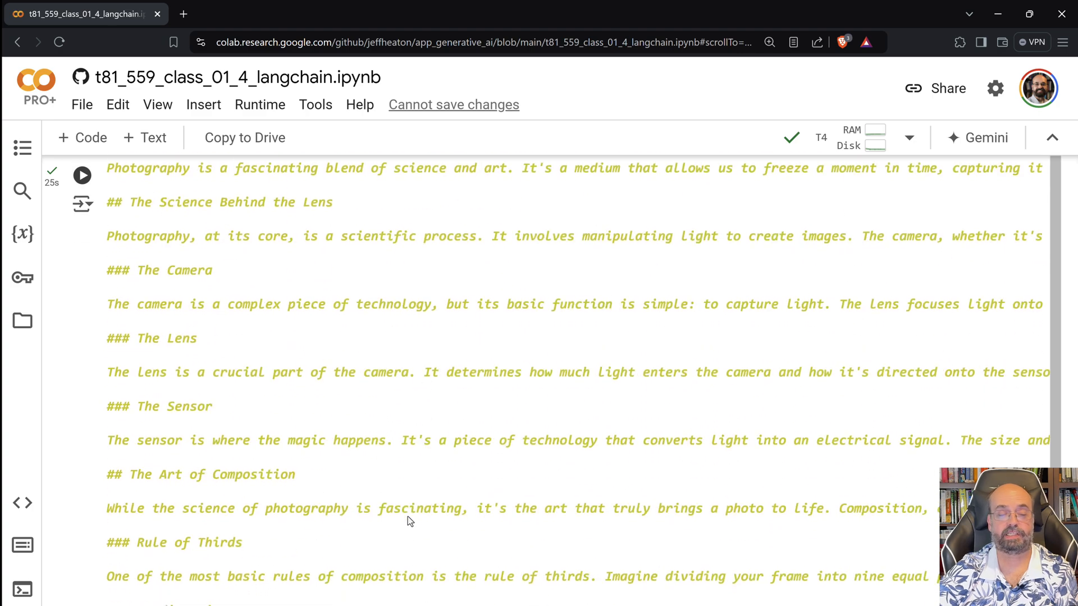
pyautogui.scroll(-2, 408, 517)
pyautogui.scroll(-1, 408, 516)
pyautogui.scroll(-3, 407, 517)
pyautogui.scroll(-1, 408, 517)
pyautogui.scroll(-1, 408, 516)
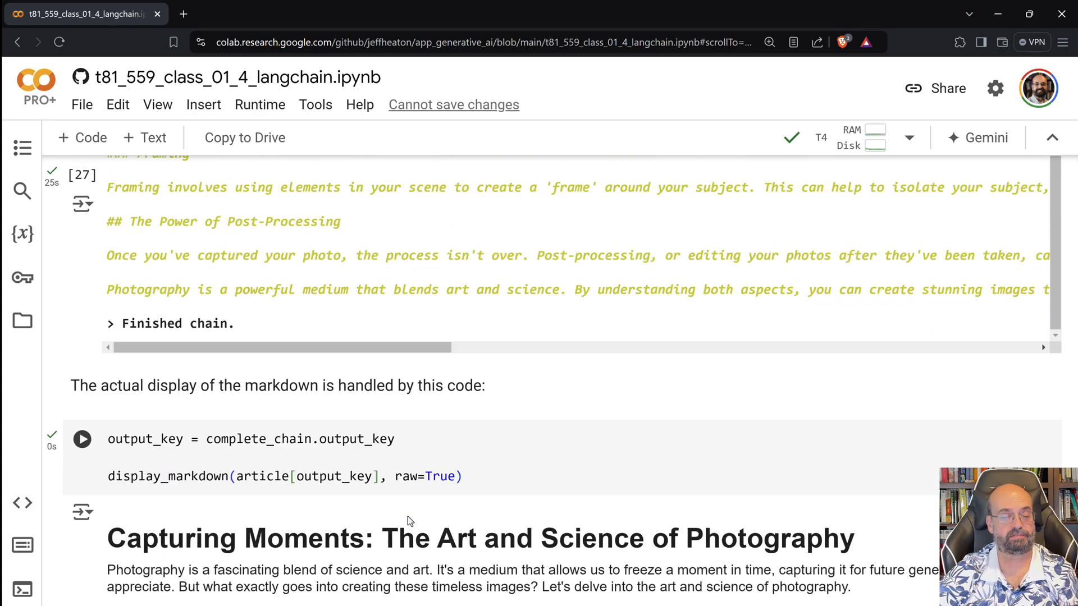
pyautogui.scroll(-1, 407, 517)
pyautogui.scroll(-1, 408, 516)
pyautogui.scroll(-1, 407, 517)
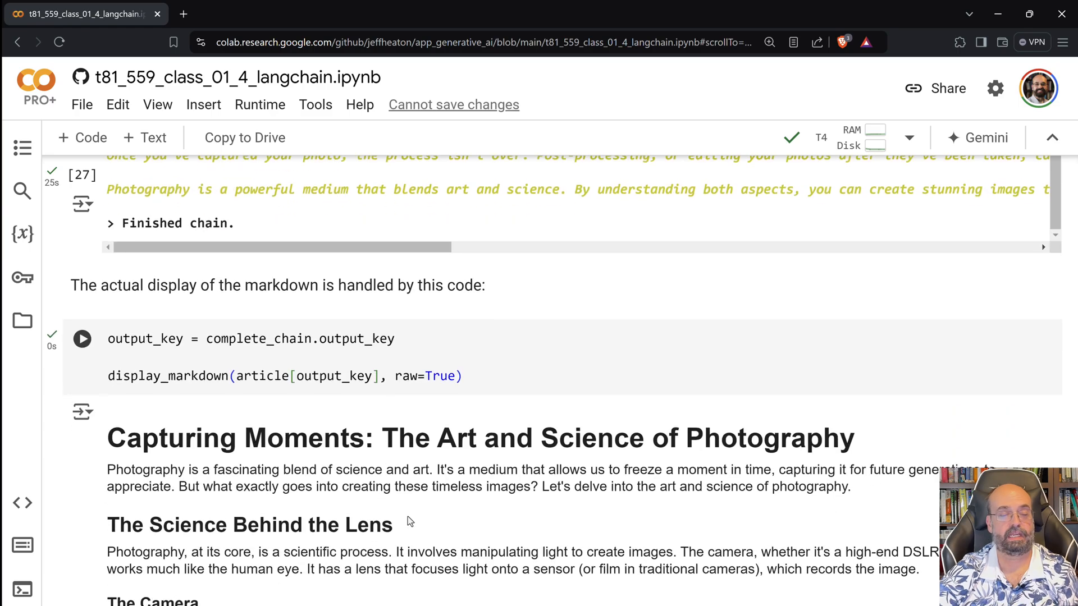
pyautogui.scroll(-1, 407, 516)
pyautogui.scroll(-1, 432, 381)
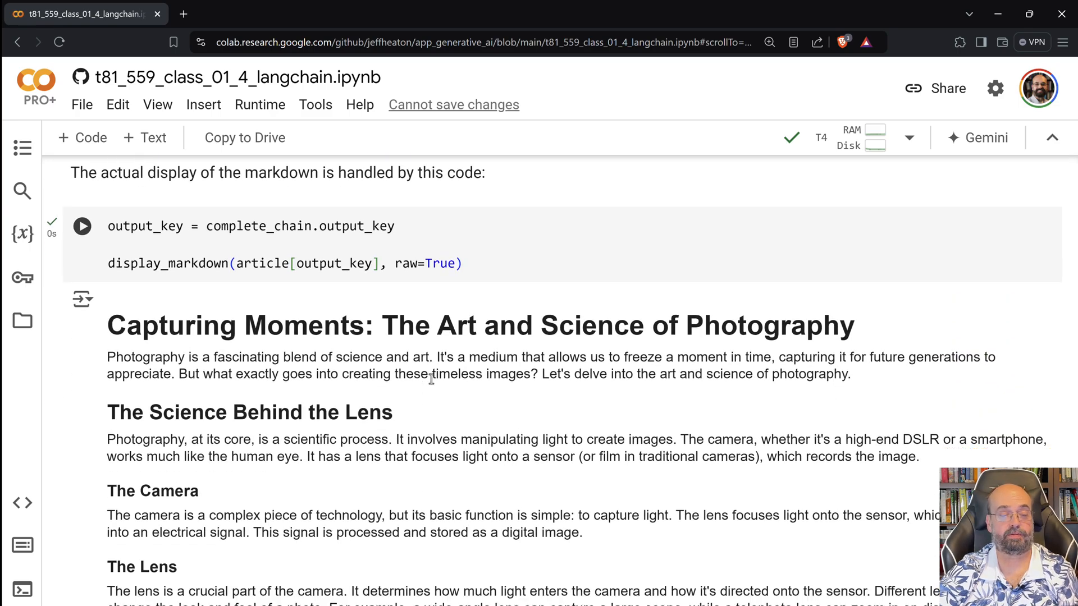
pyautogui.scroll(-3, 431, 380)
pyautogui.scroll(-1, 431, 380)
pyautogui.scroll(1, 431, 380)
pyautogui.scroll(1, 432, 380)
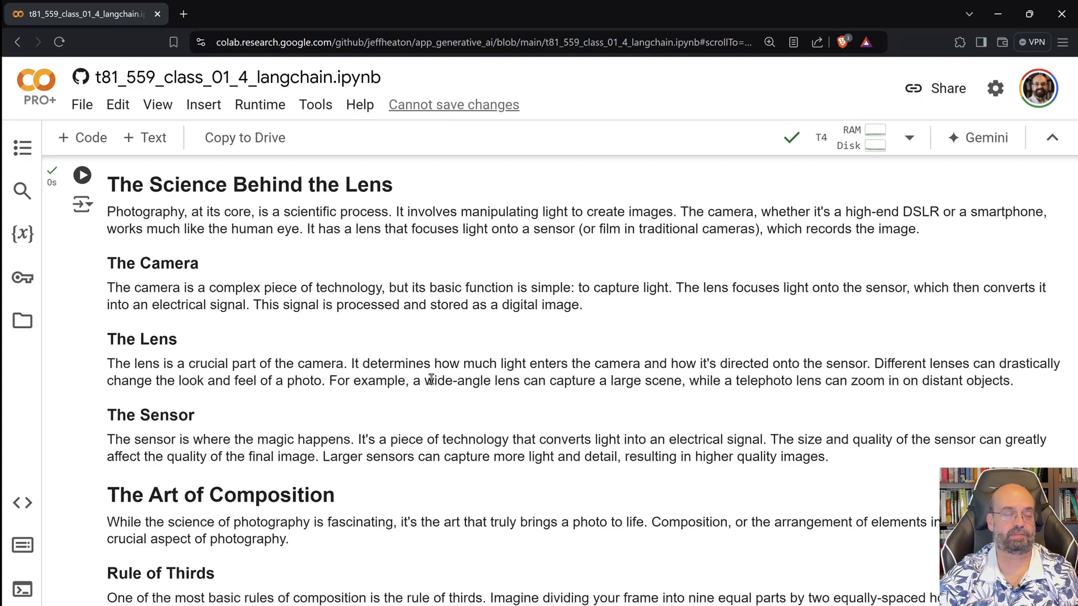
pyautogui.scroll(1, 431, 381)
pyautogui.scroll(1, 431, 380)
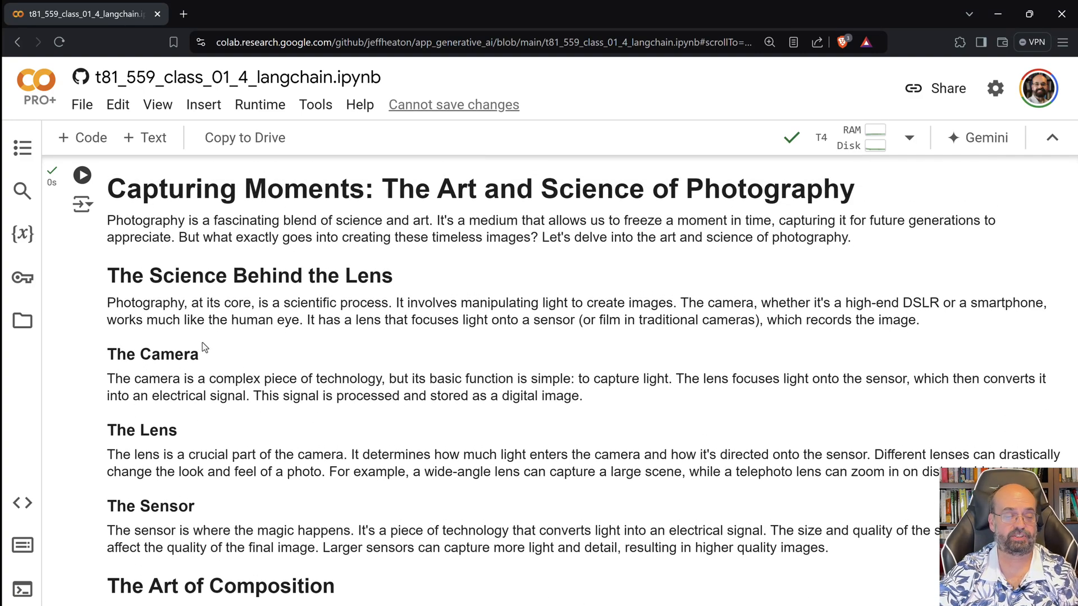
pyautogui.scroll(-2, 318, 444)
pyautogui.scroll(-1, 322, 432)
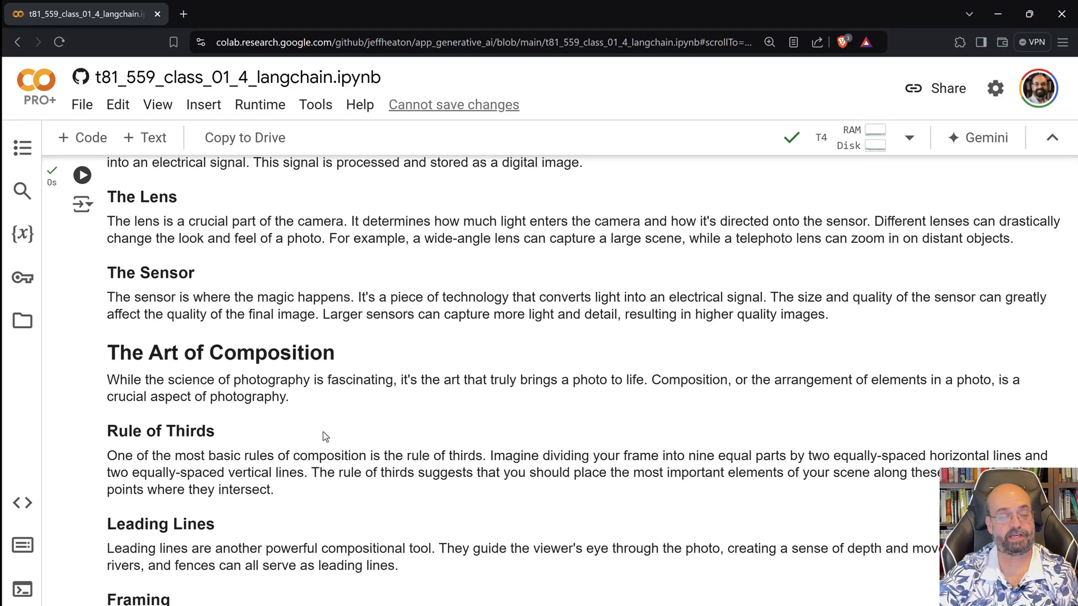
pyautogui.scroll(-1, 323, 432)
pyautogui.scroll(-1, 323, 432)
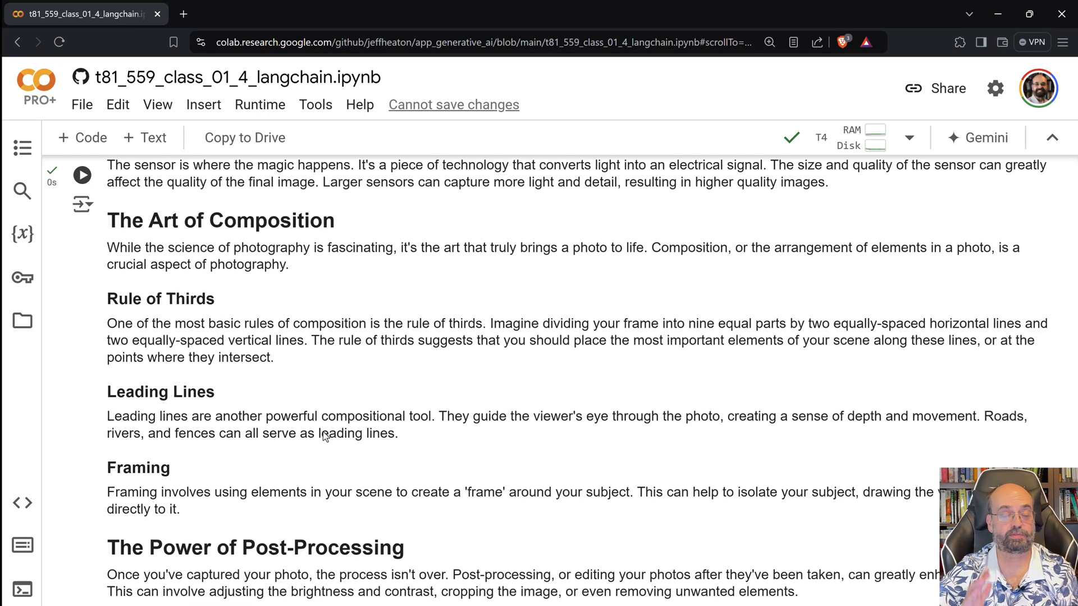
pyautogui.scroll(-2, 322, 431)
pyautogui.scroll(-1, 323, 432)
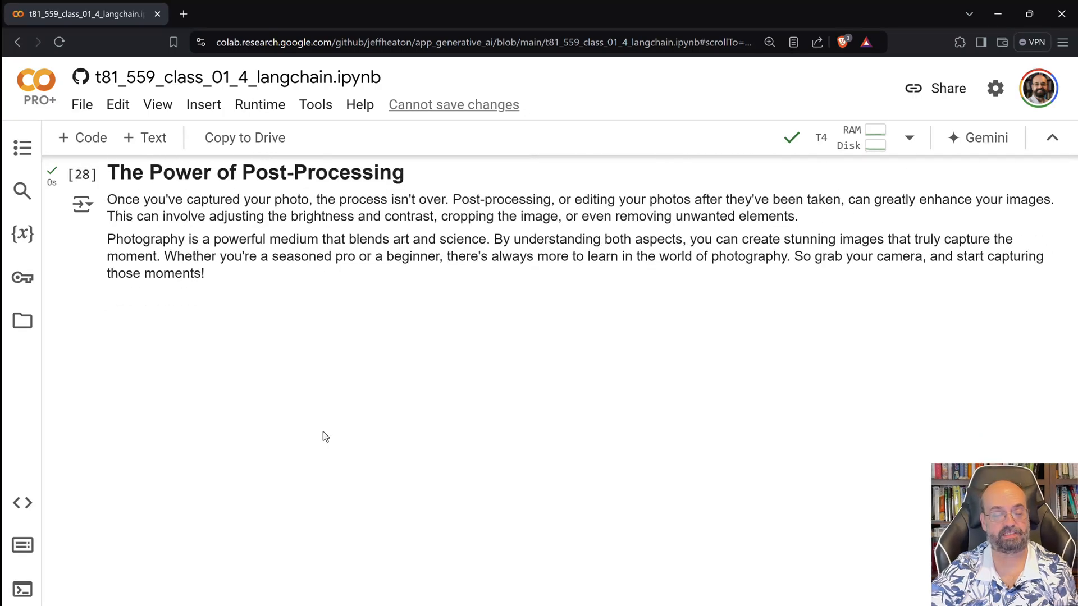